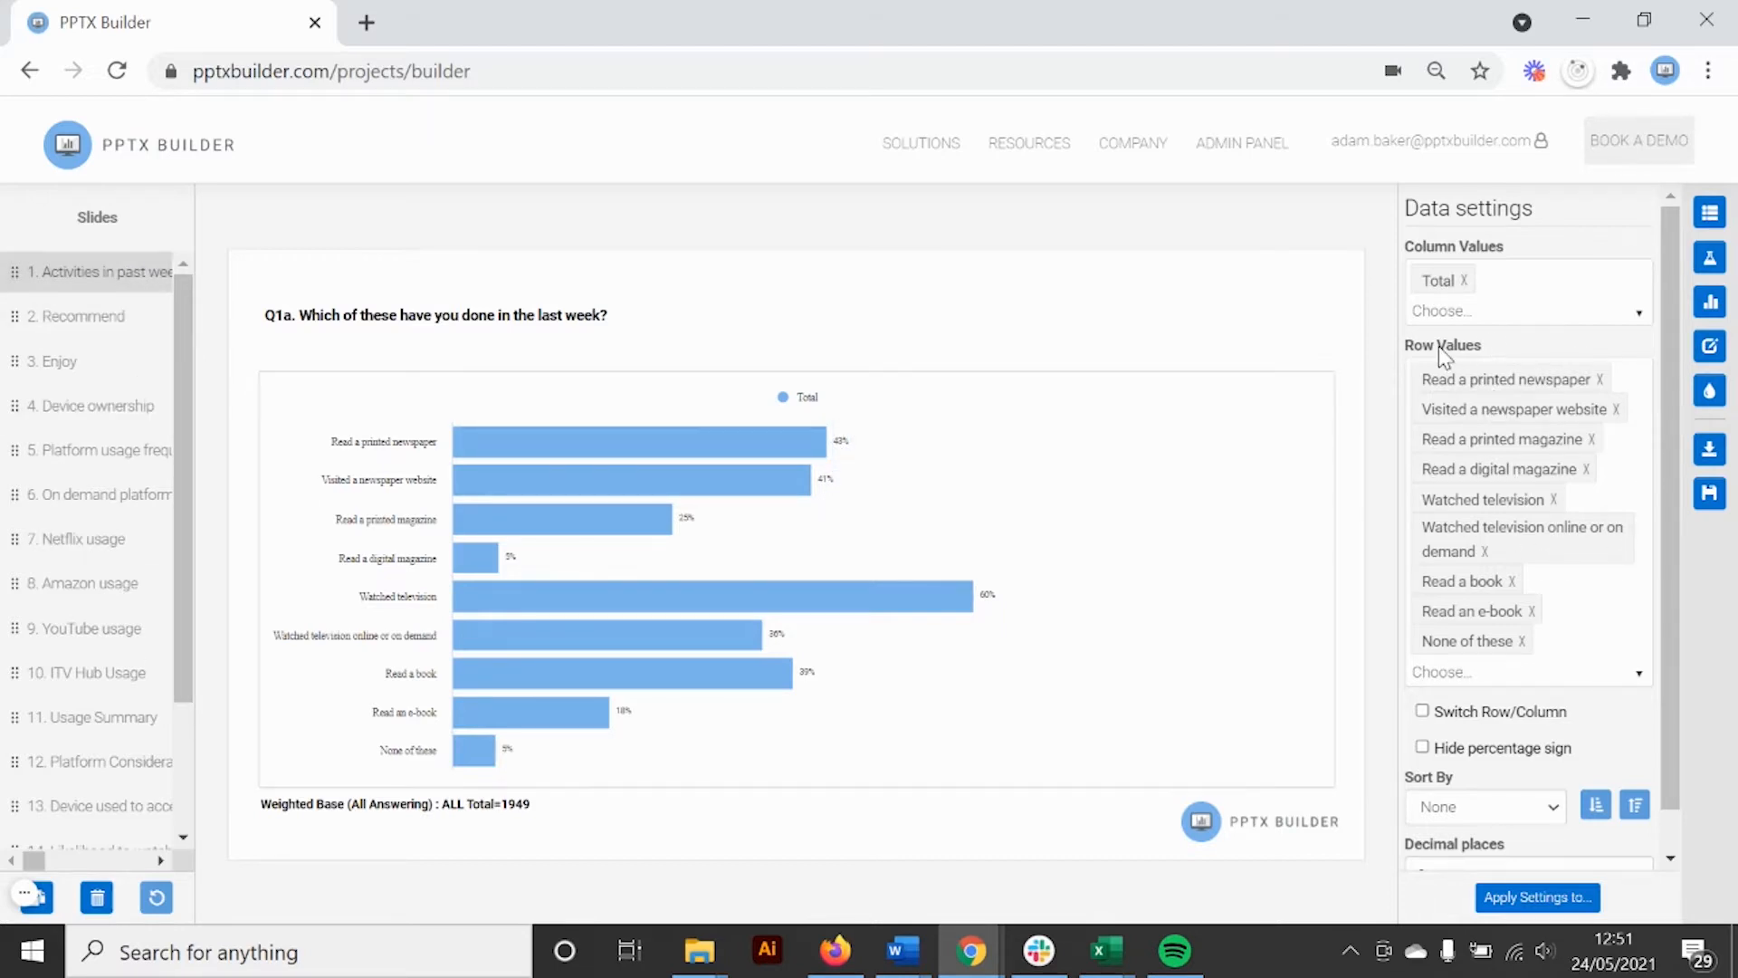
Review the Recommend and Device ownership charts, then preview and cancel the apply-settings options
click(96, 334)
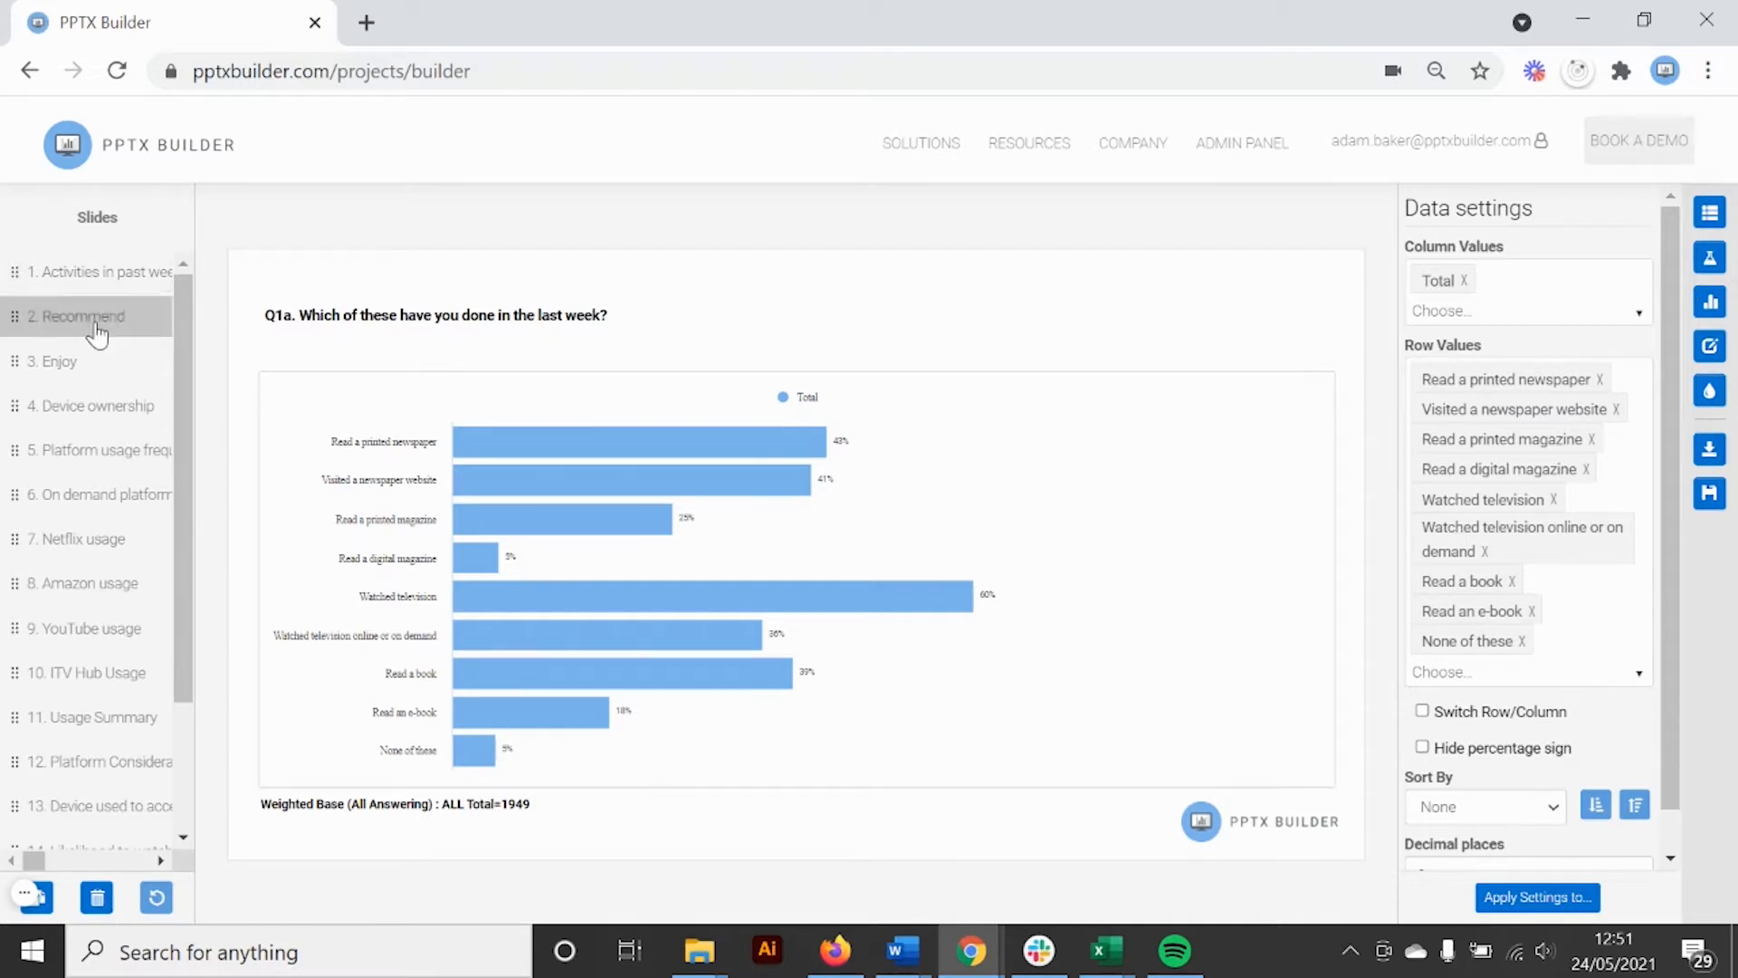
click(75, 412)
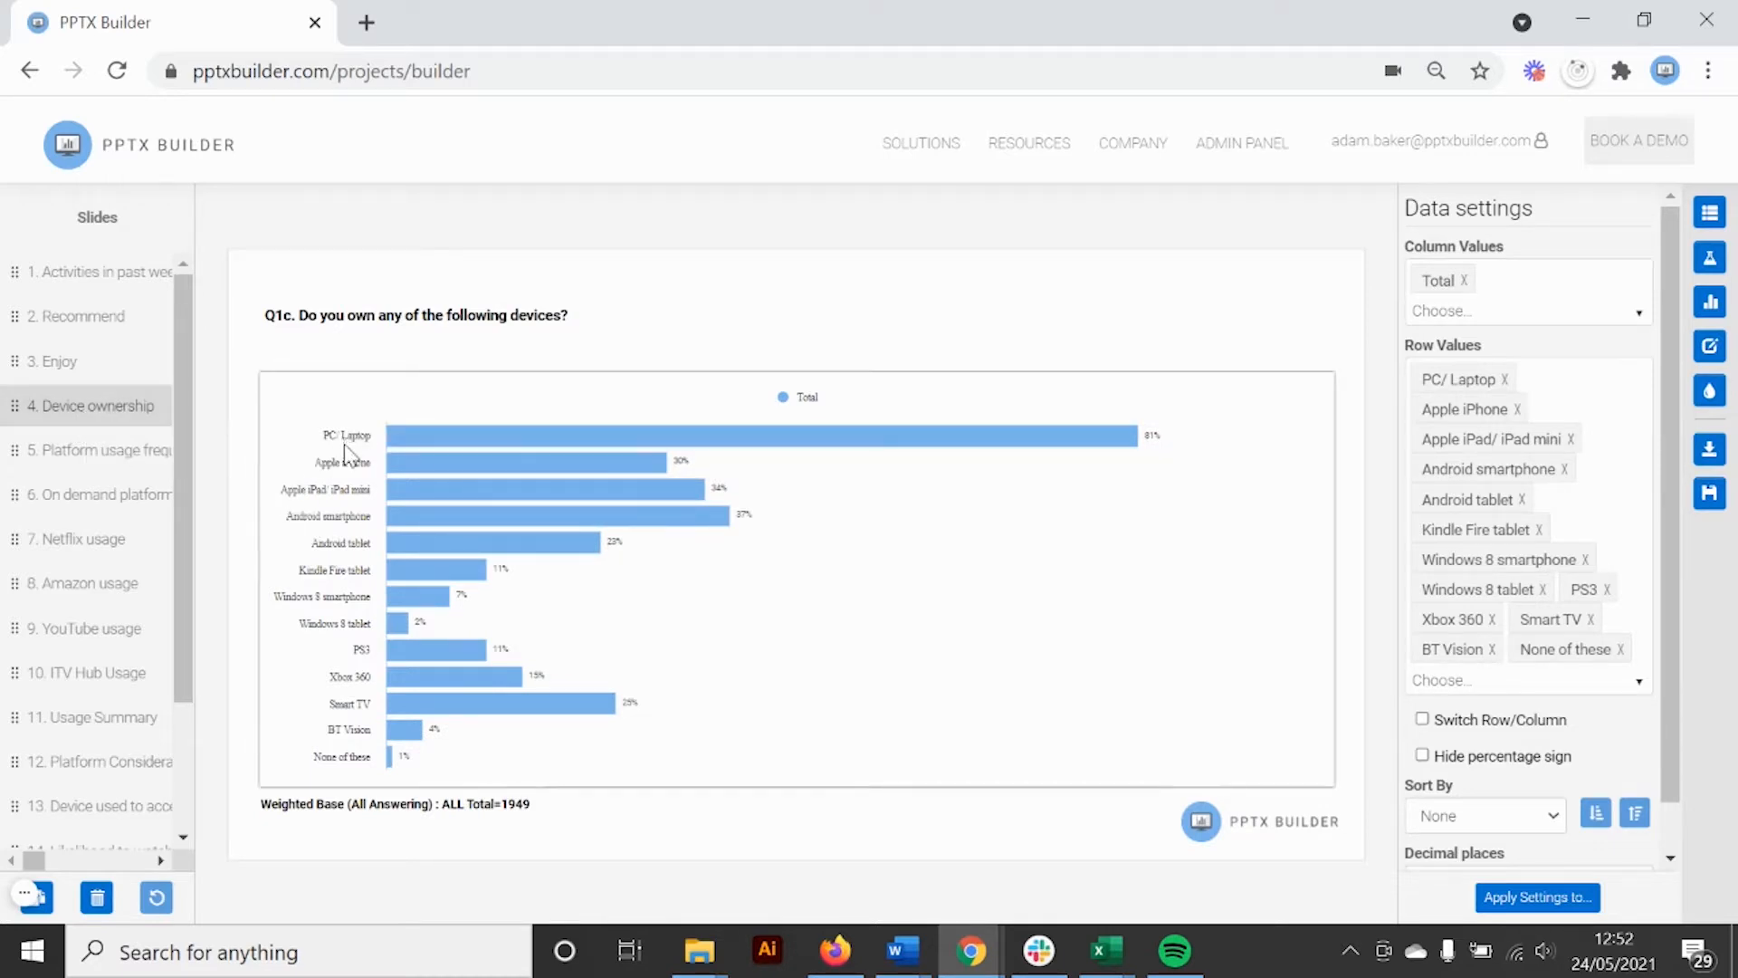
click(109, 288)
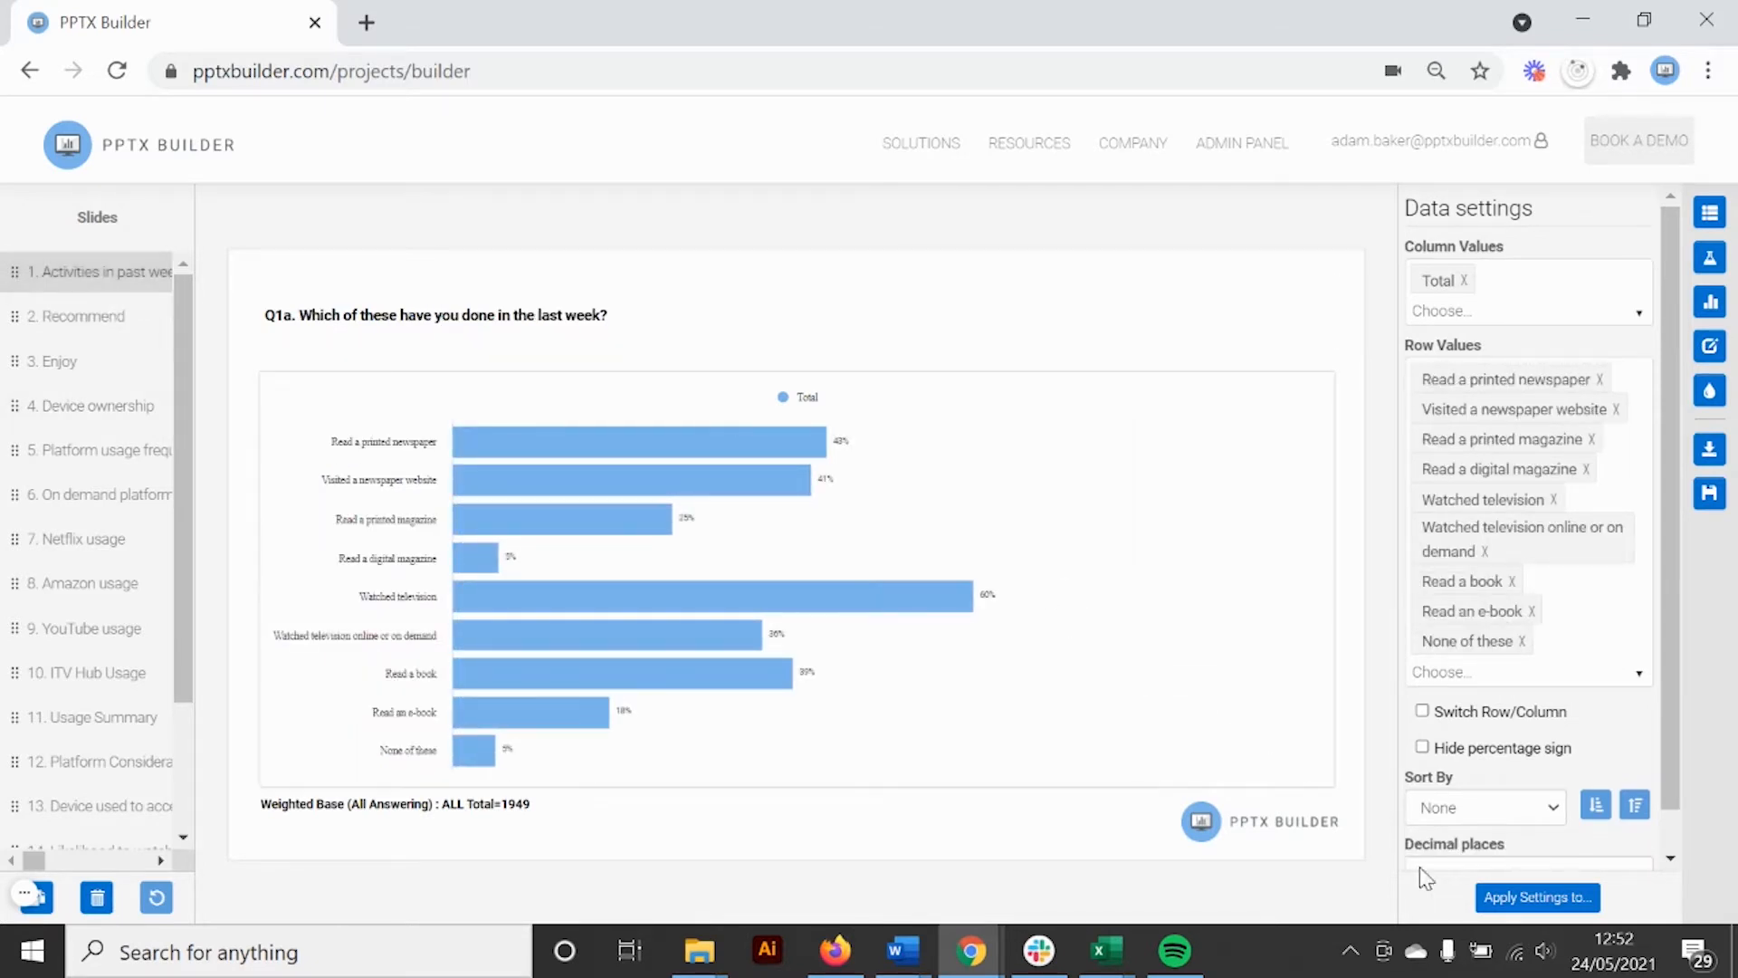
click(1530, 899)
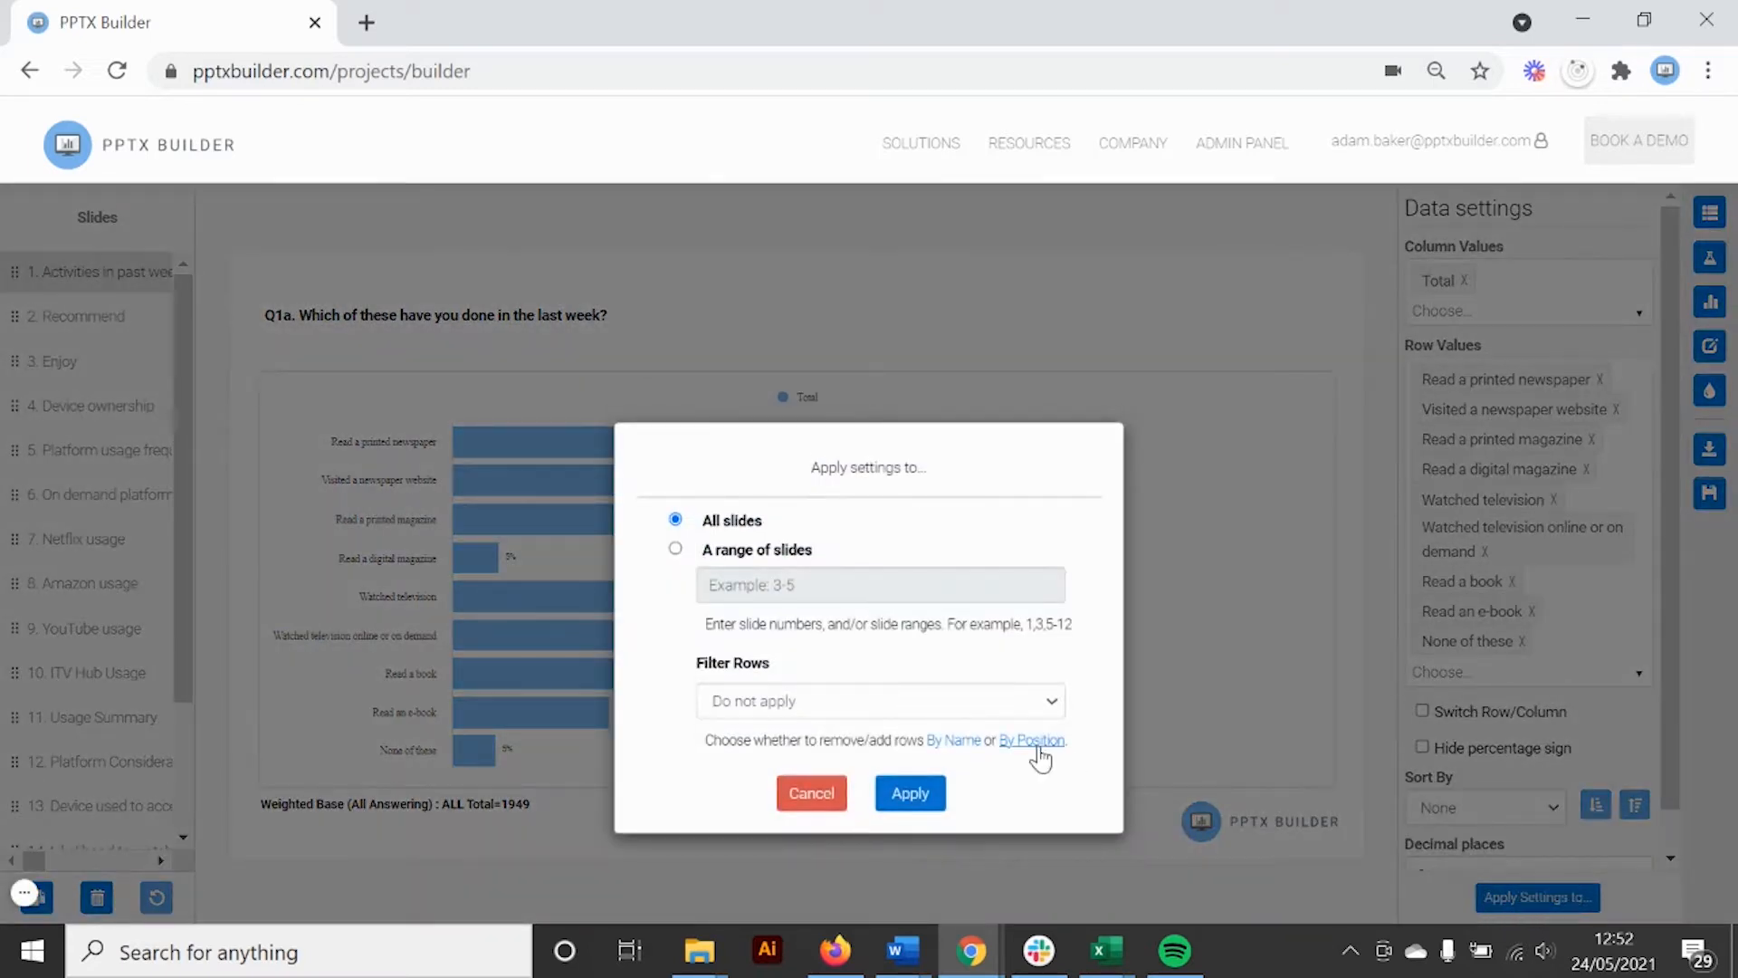
click(816, 700)
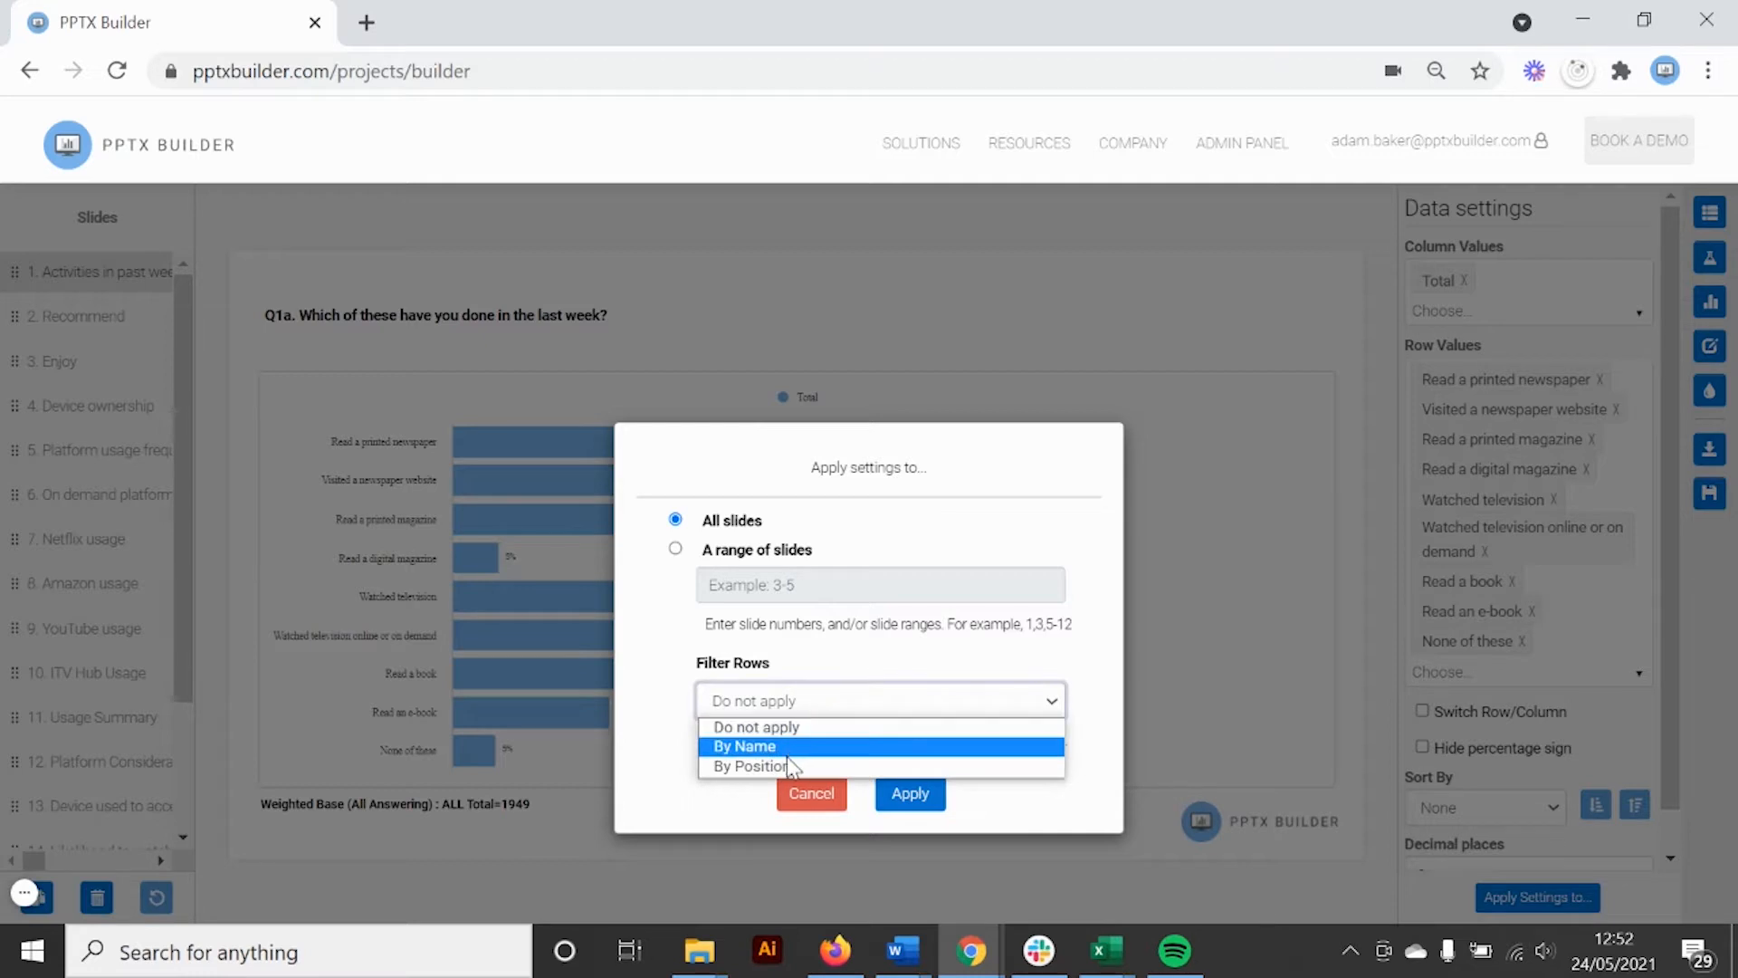
click(669, 780)
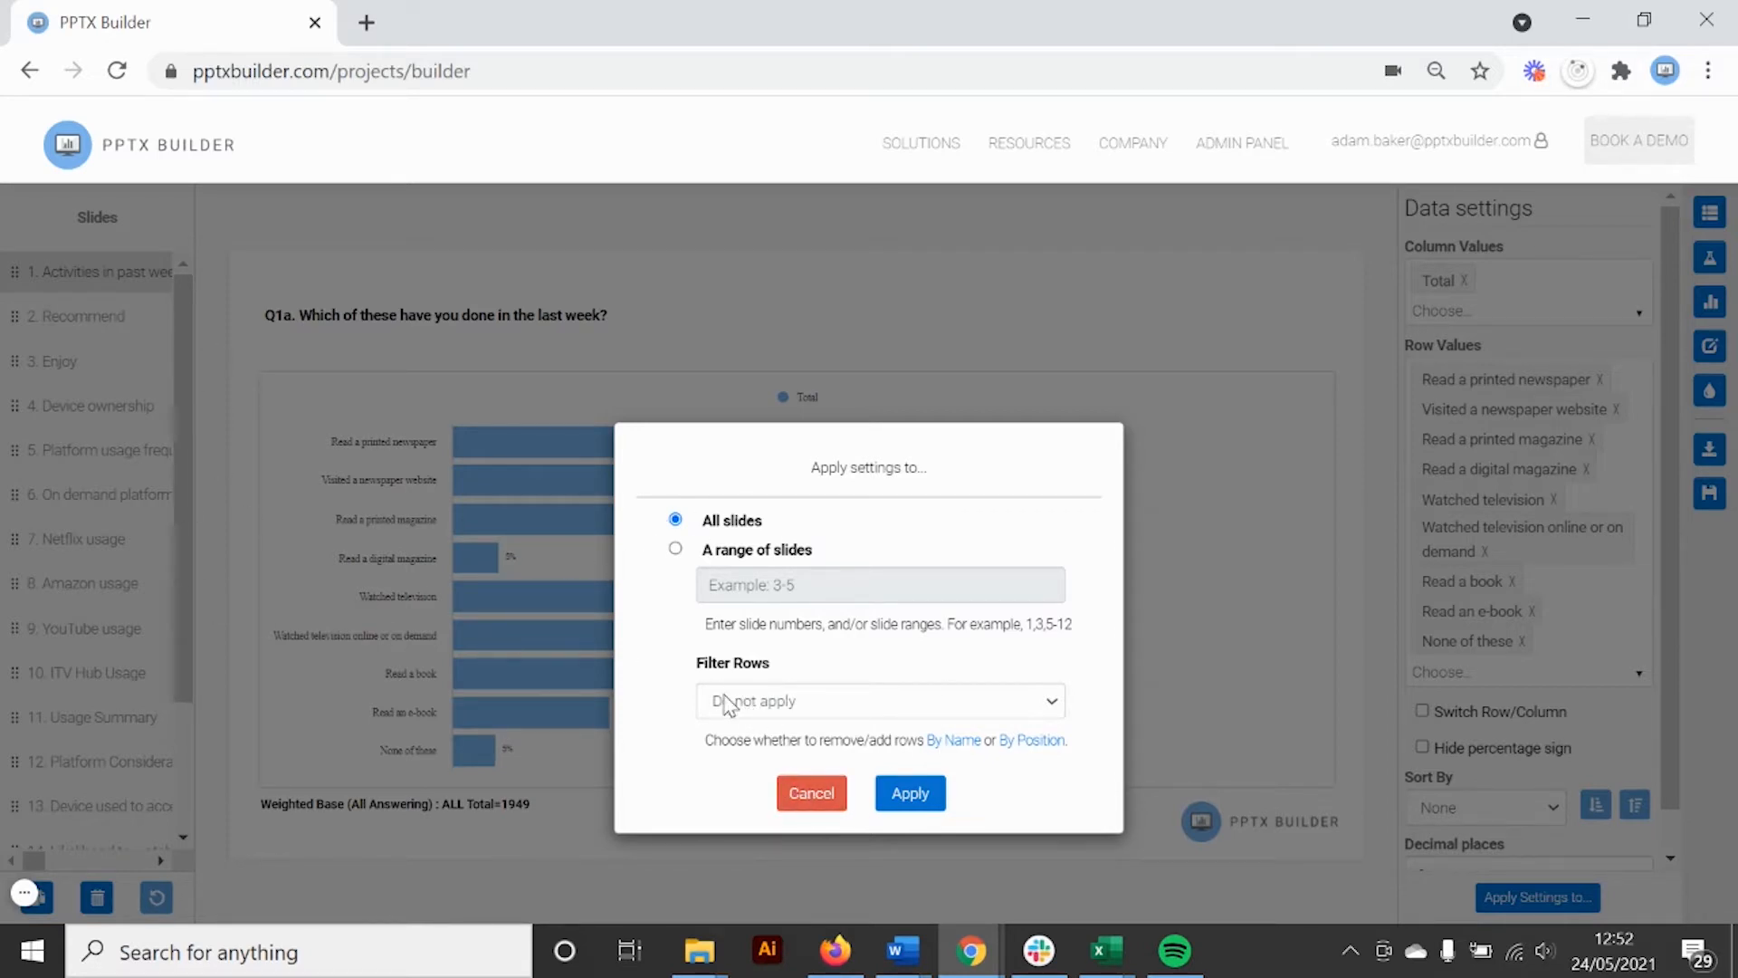
click(814, 795)
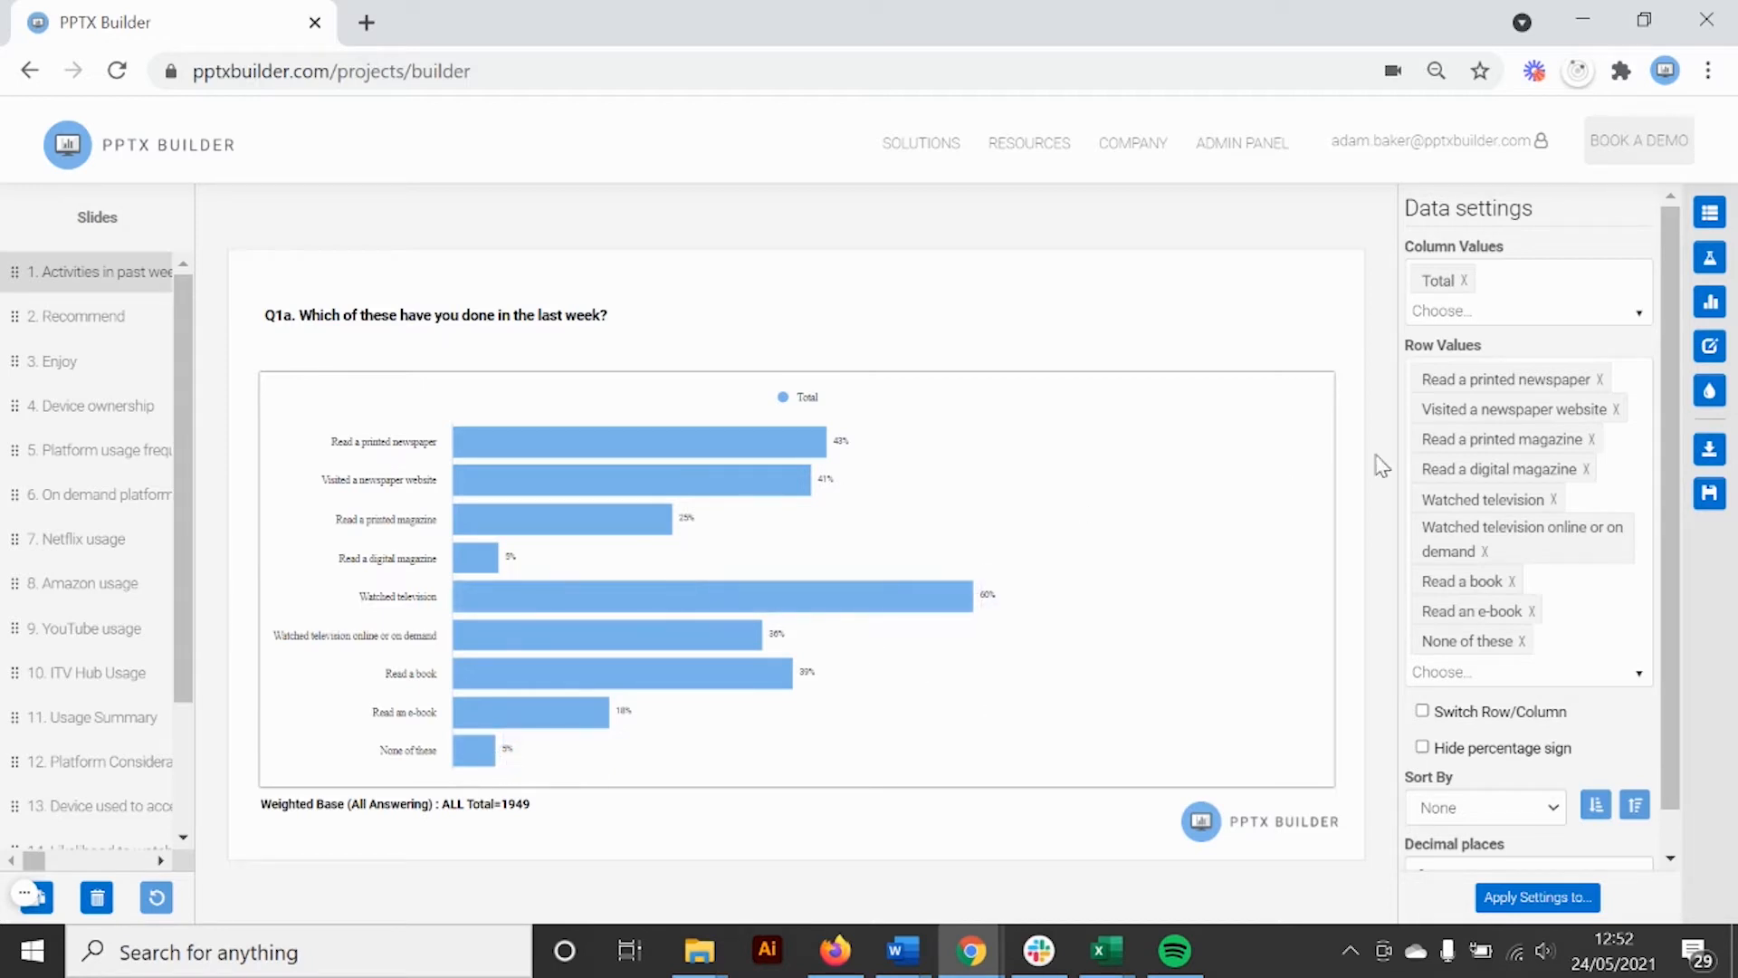
Remove 'None of these' from the Activities in past week chart and bring up Apply Settings to
click(1521, 641)
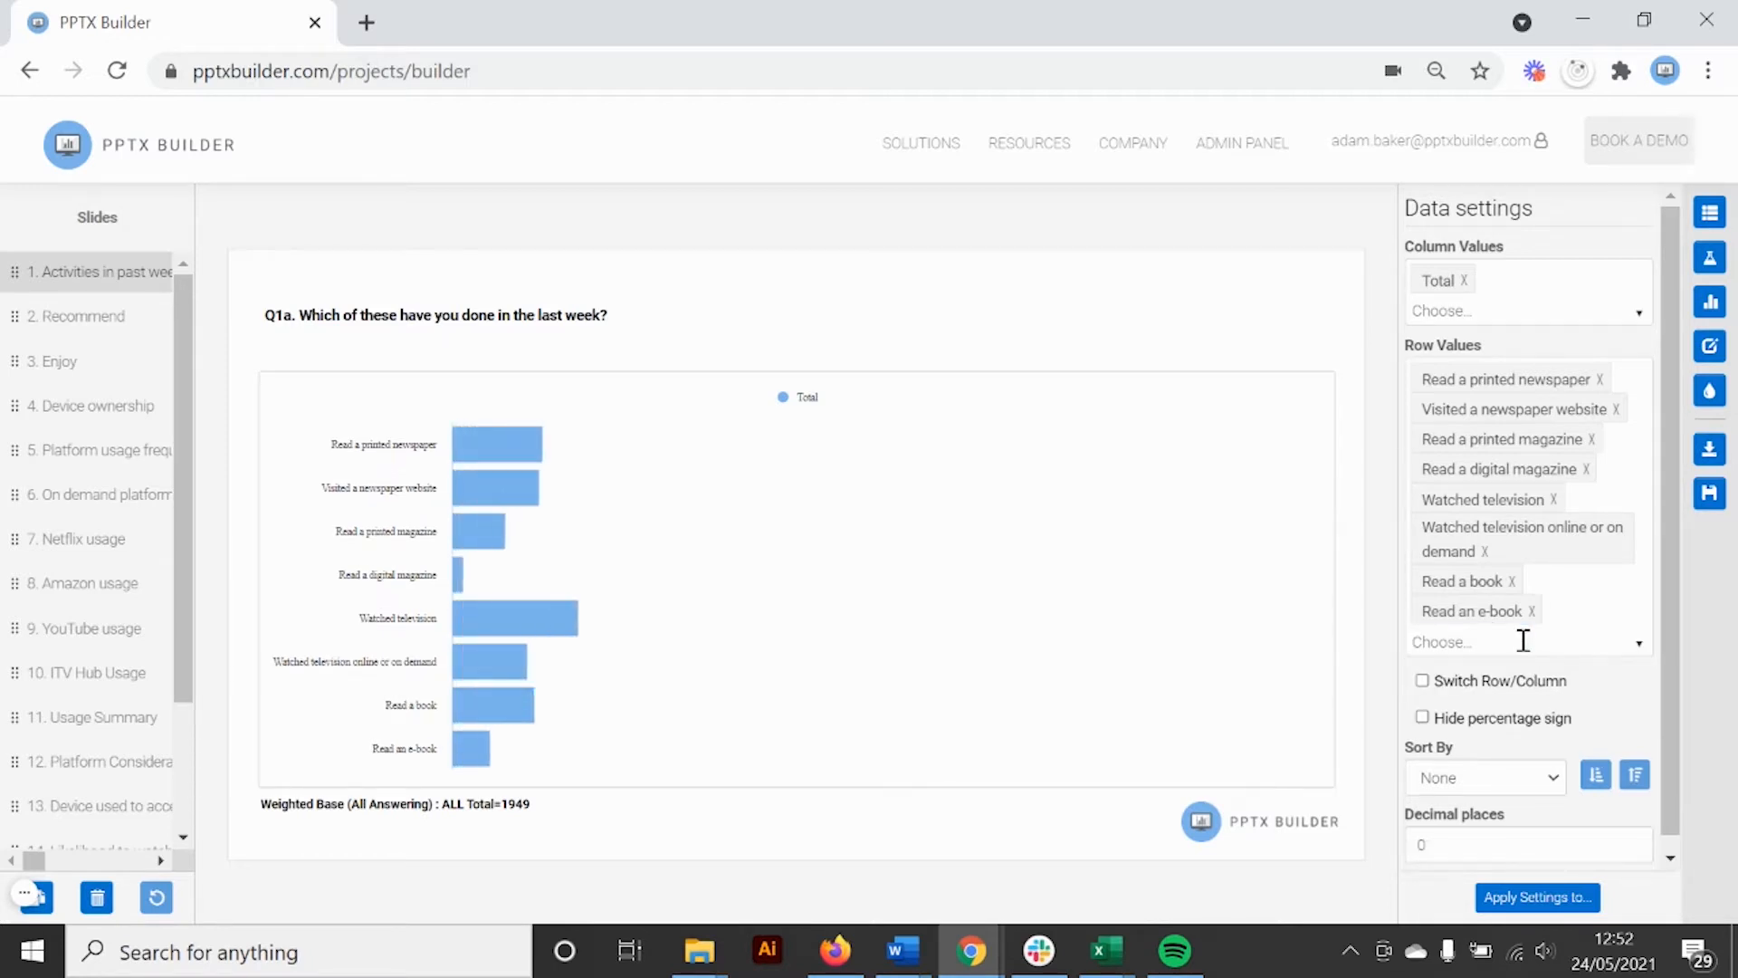
click(149, 411)
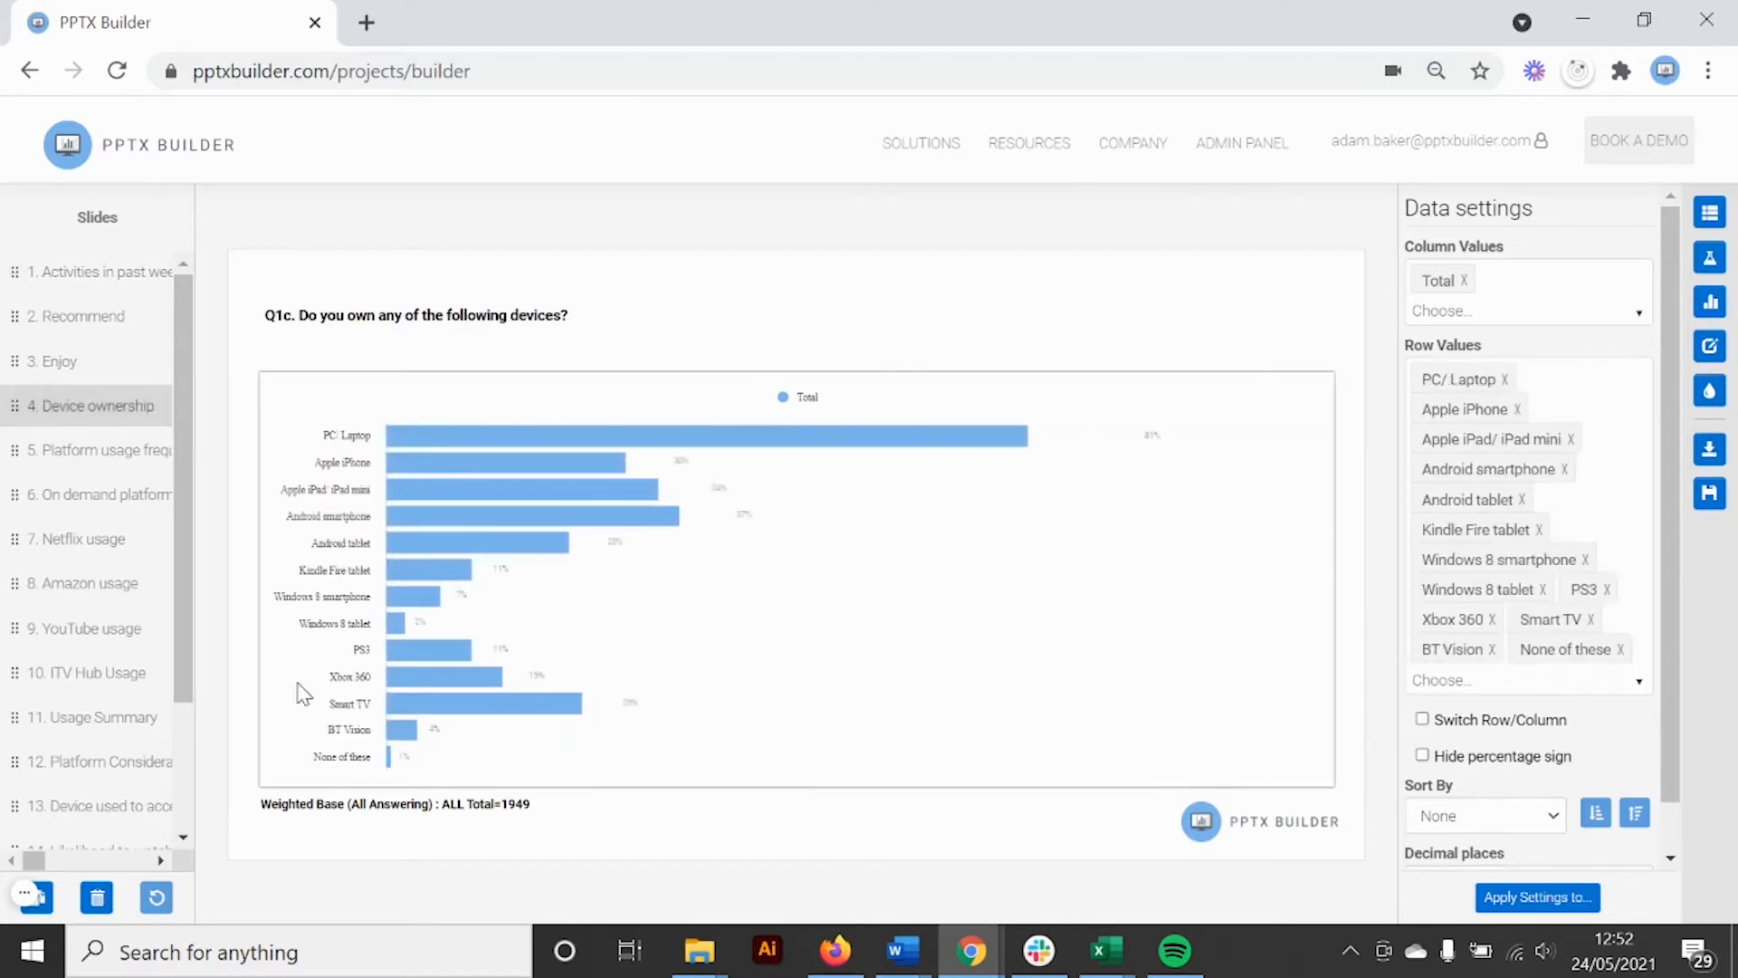
click(101, 290)
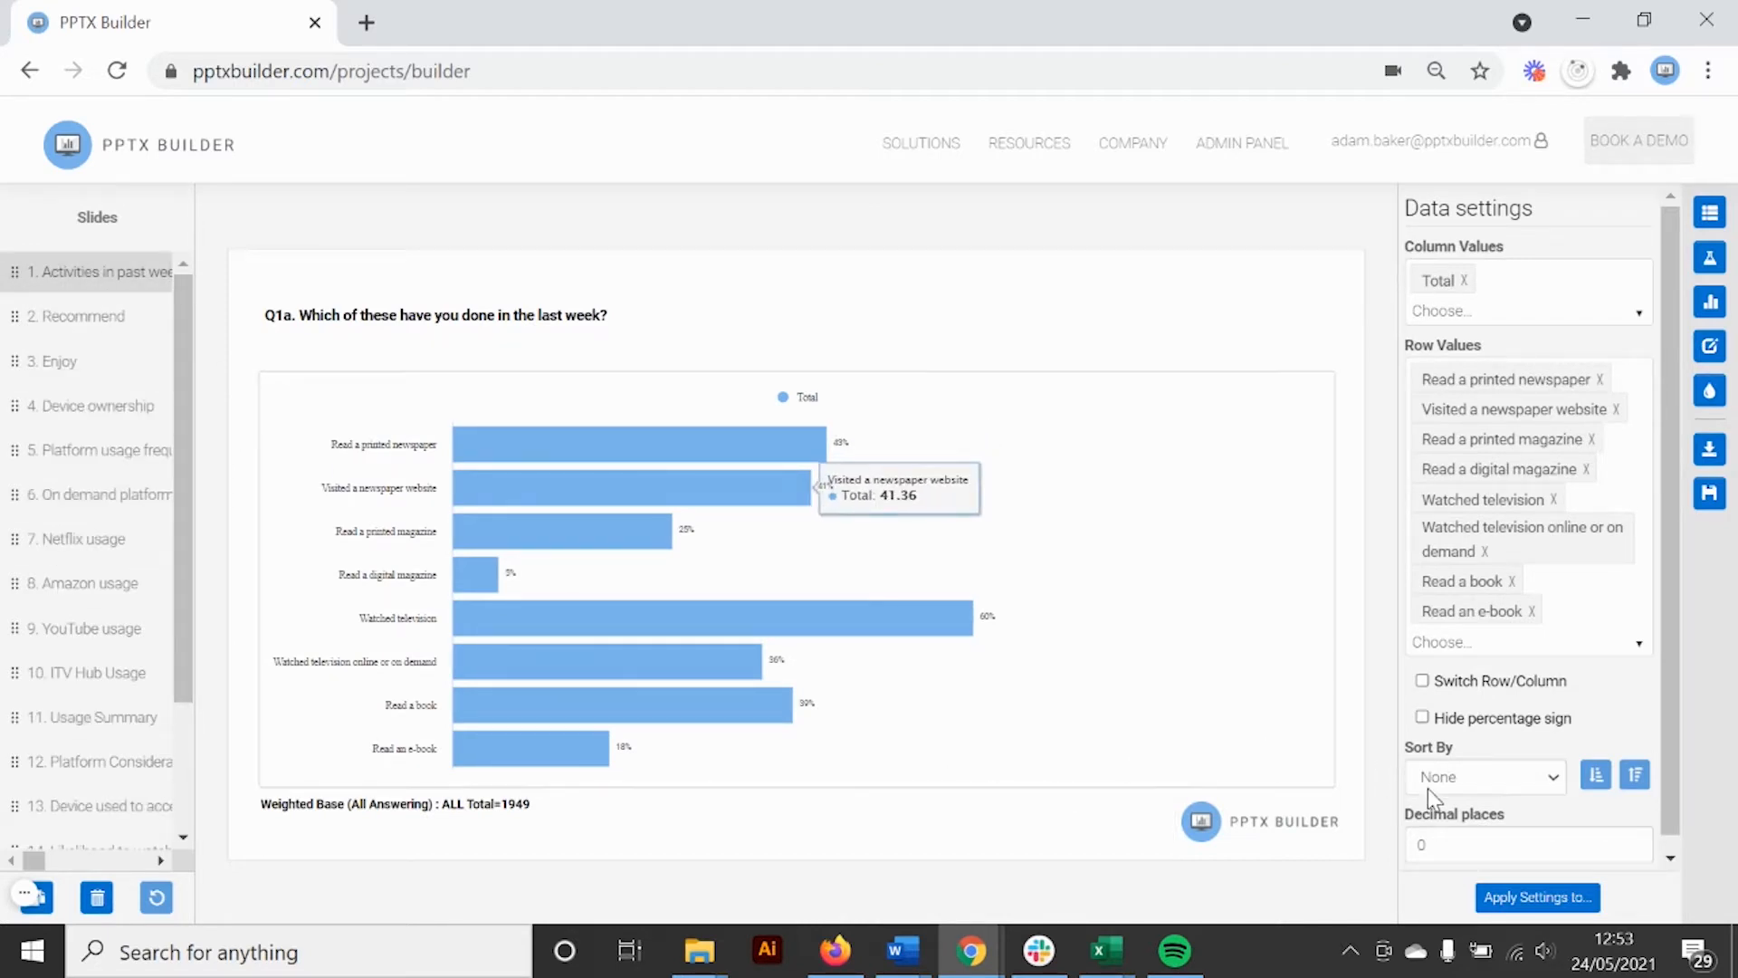
click(1521, 896)
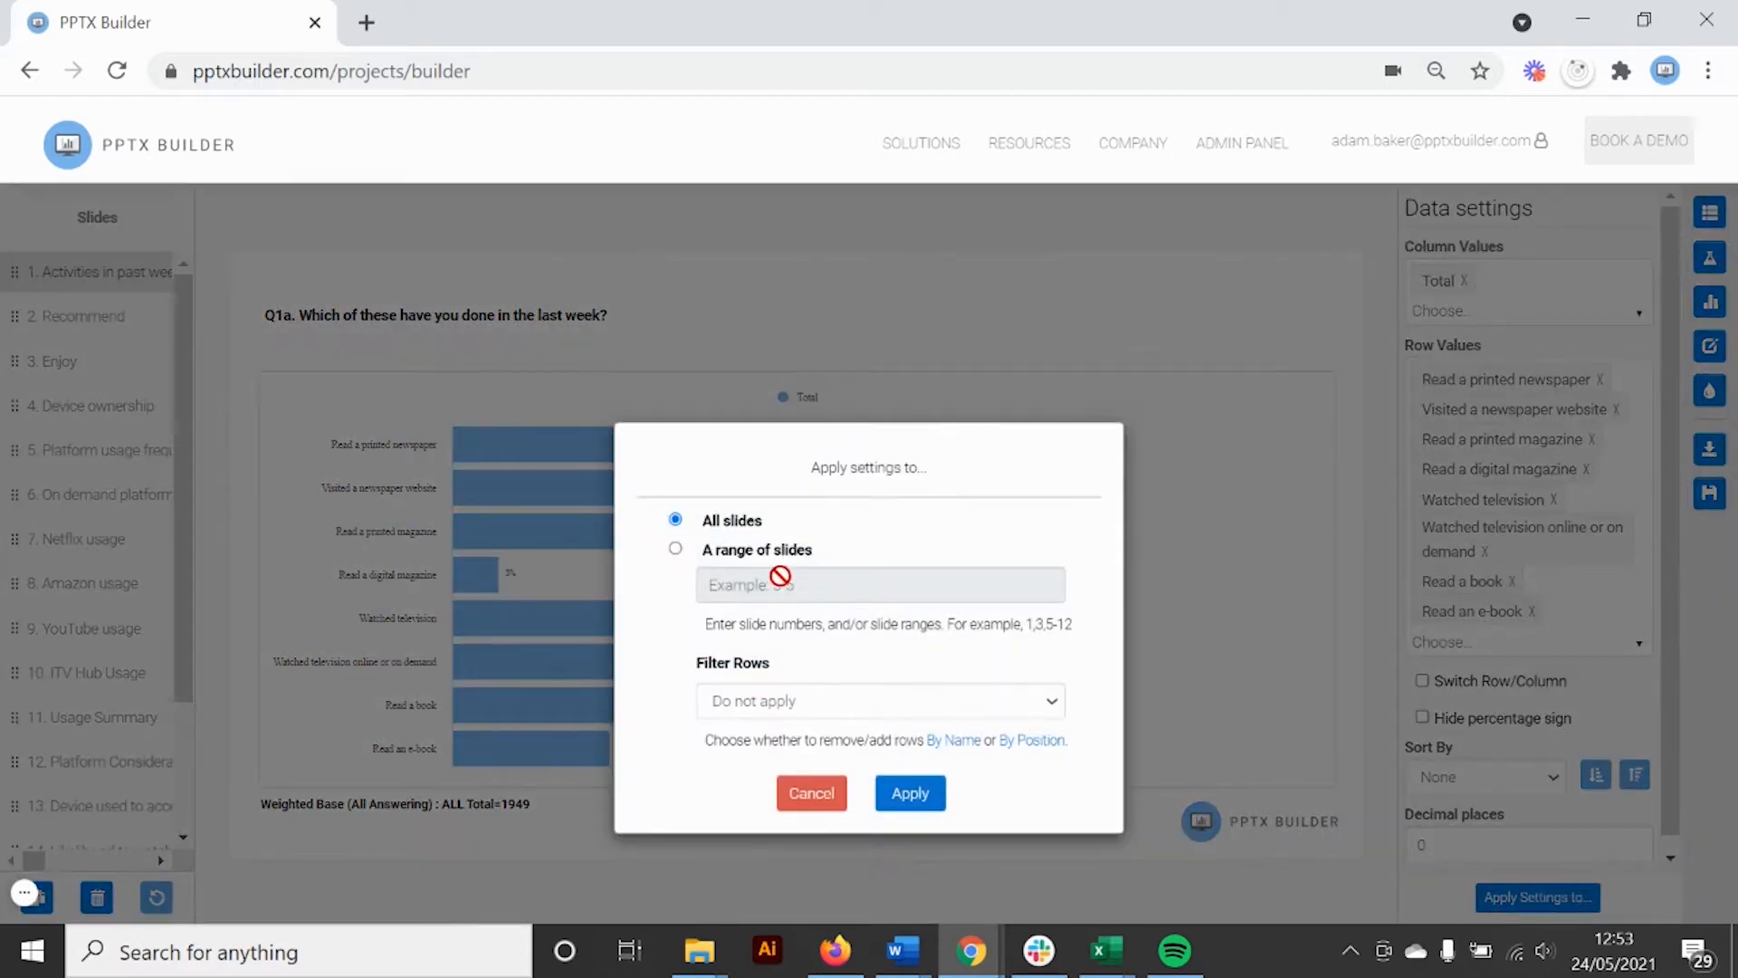
Apply the chart settings to all slides with Filter Rows set to By Name
click(753, 577)
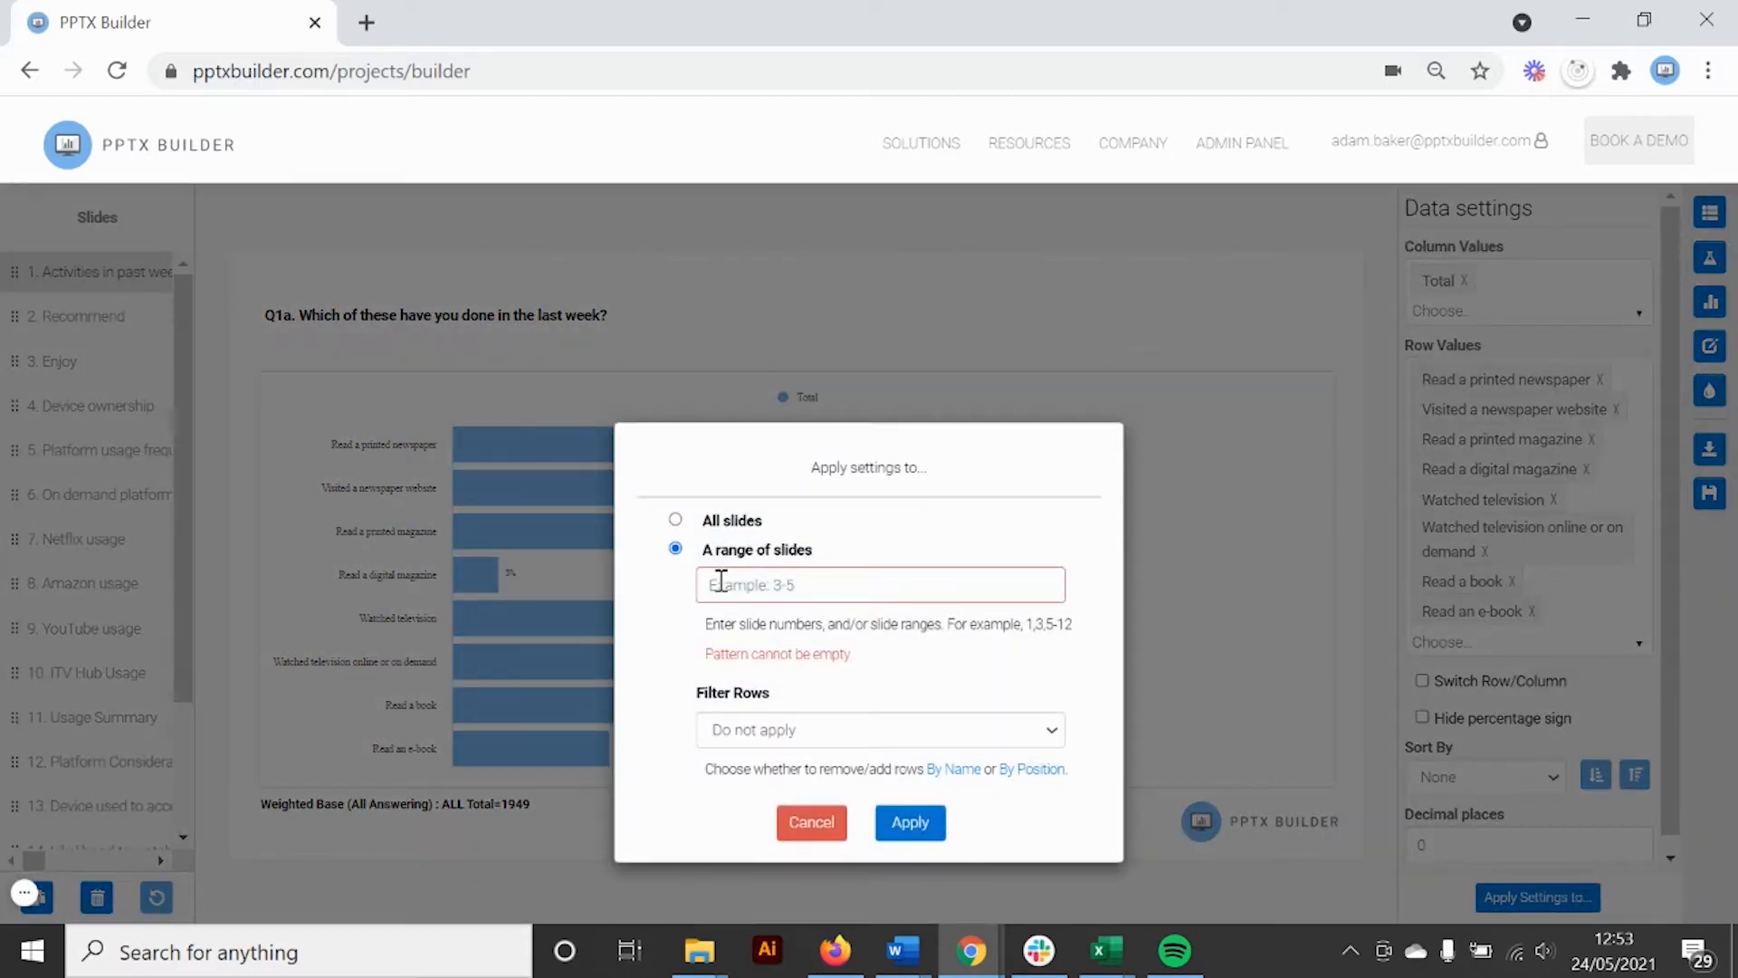
click(675, 519)
click(818, 701)
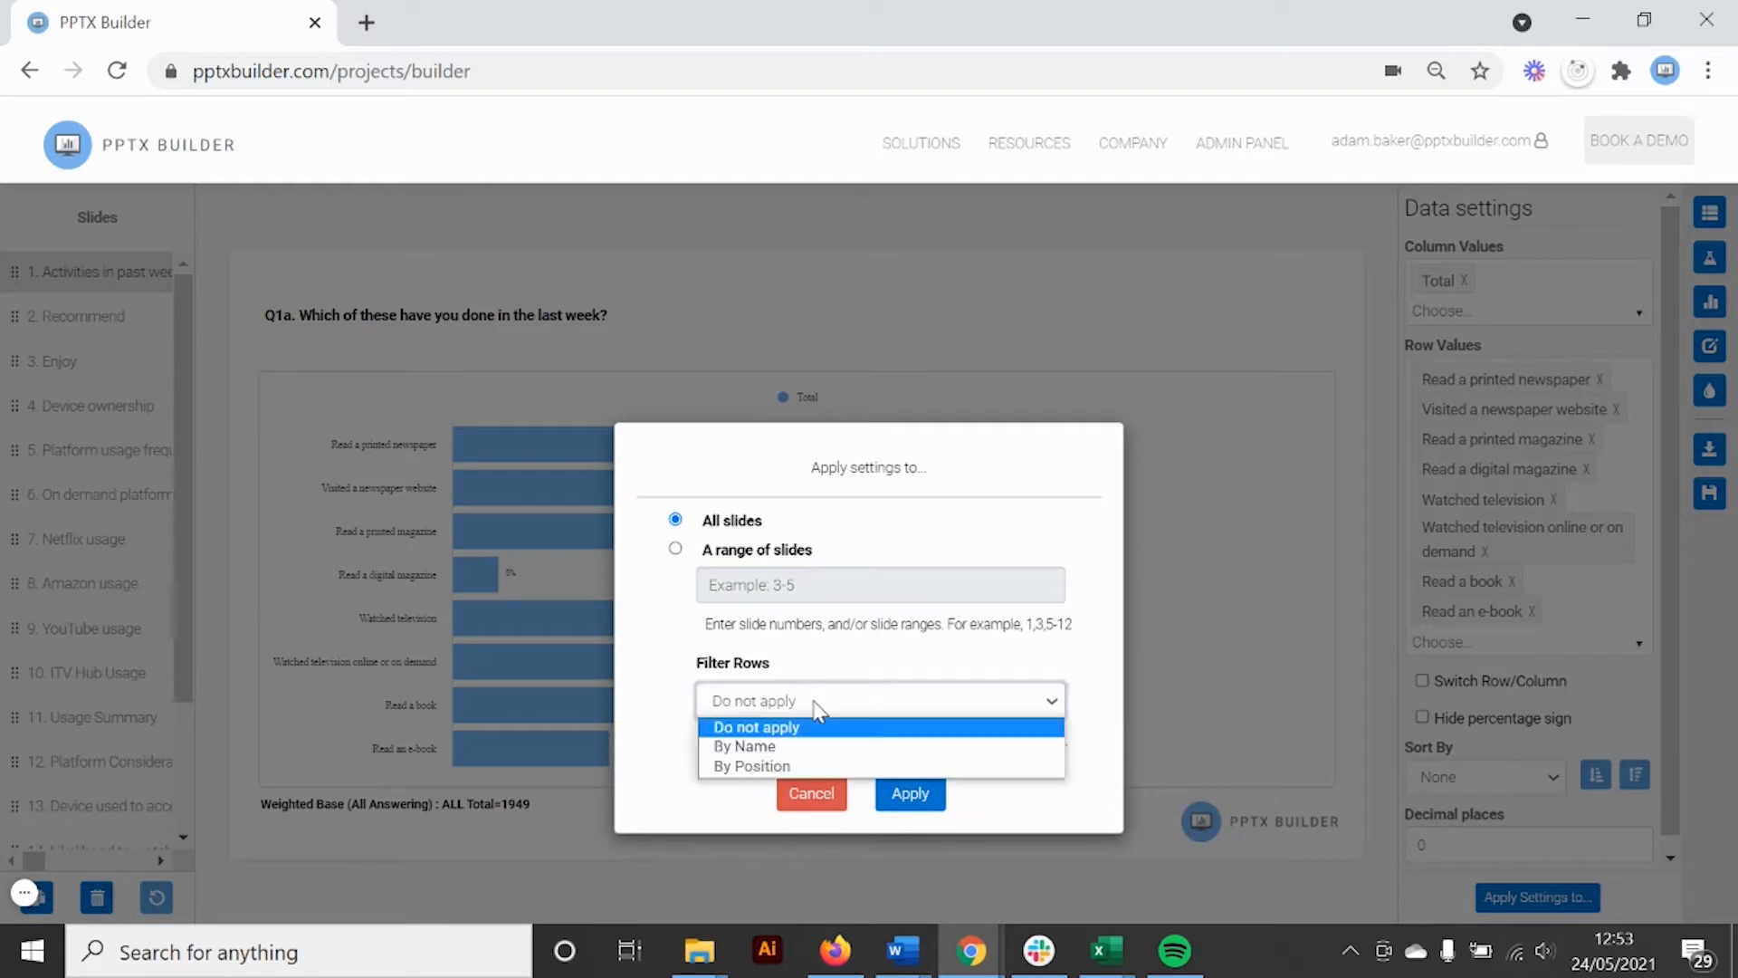
click(790, 748)
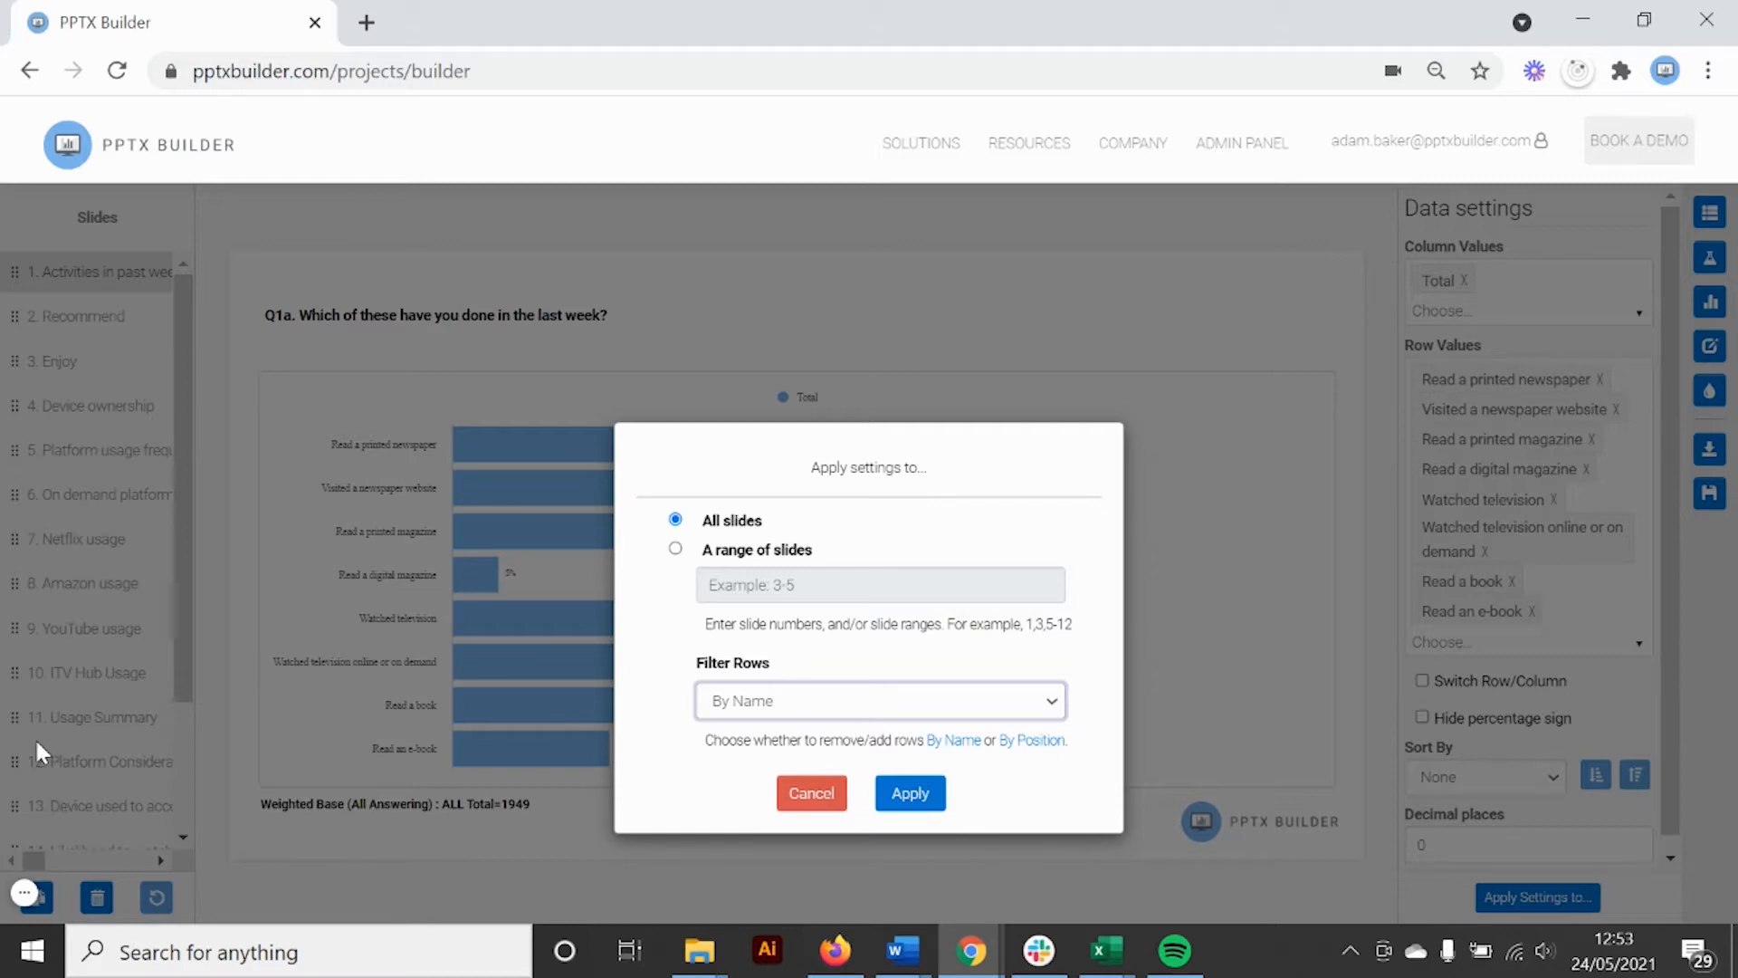
click(914, 794)
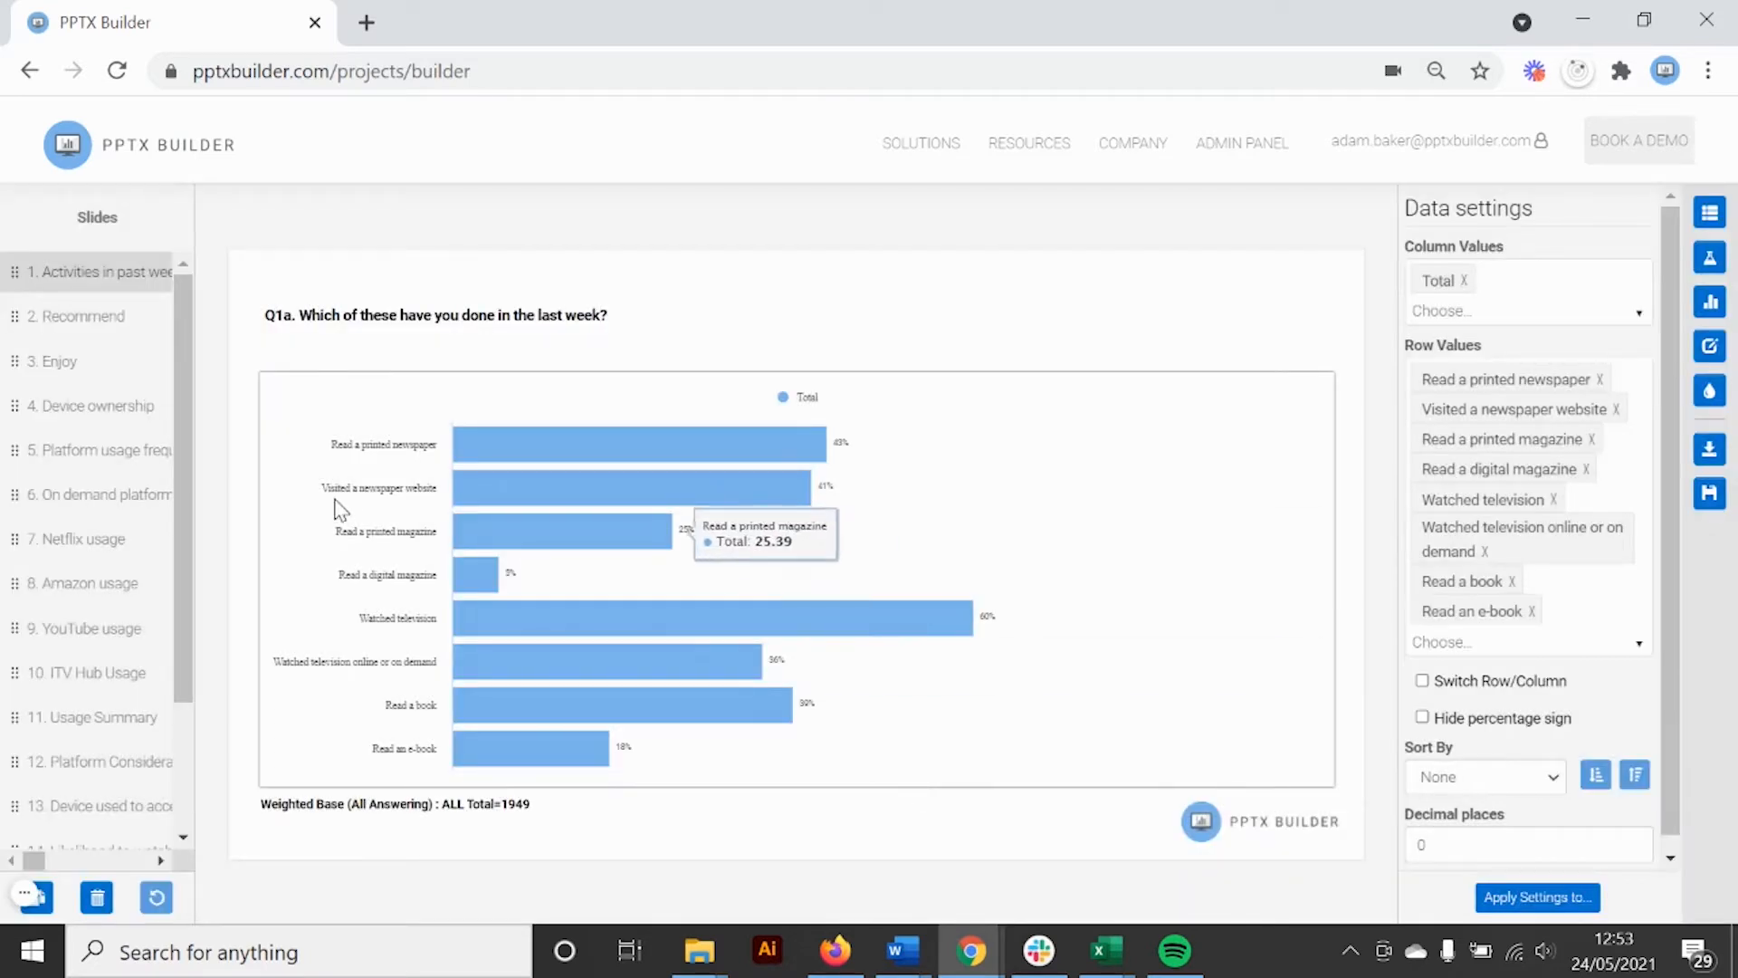
Confirm the Device ownership chart's row values no longer include 'None of these'
click(125, 414)
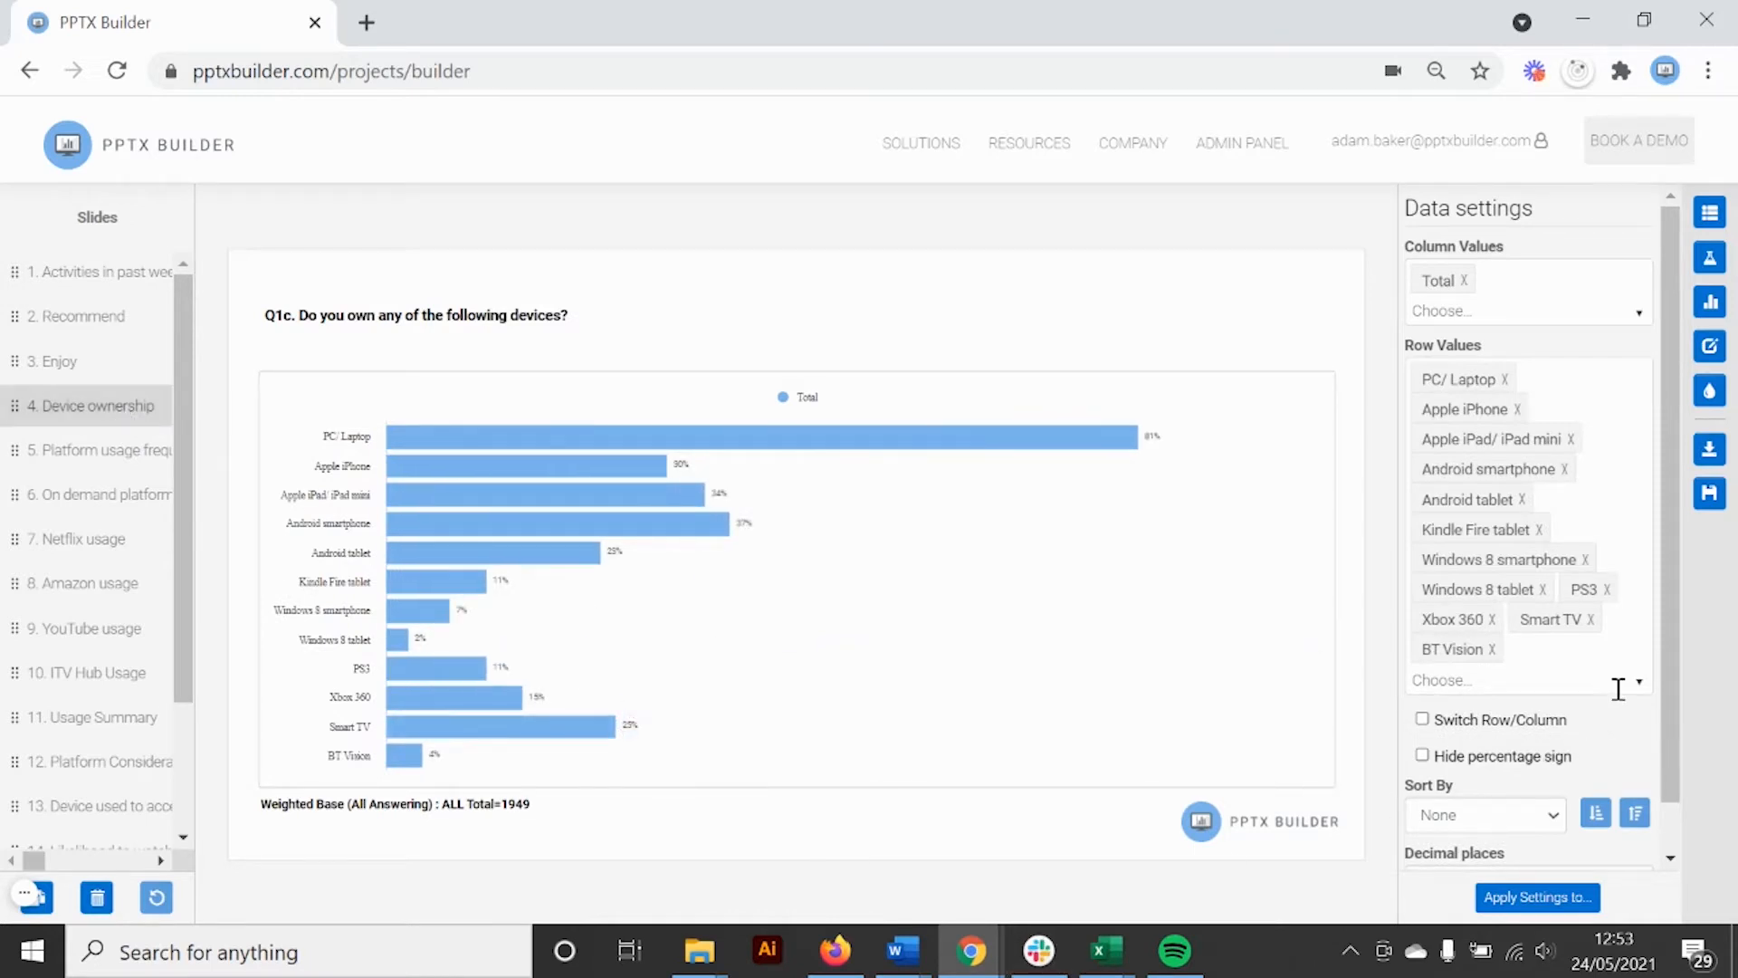
click(1612, 682)
scroll(1555, 785, down, 3)
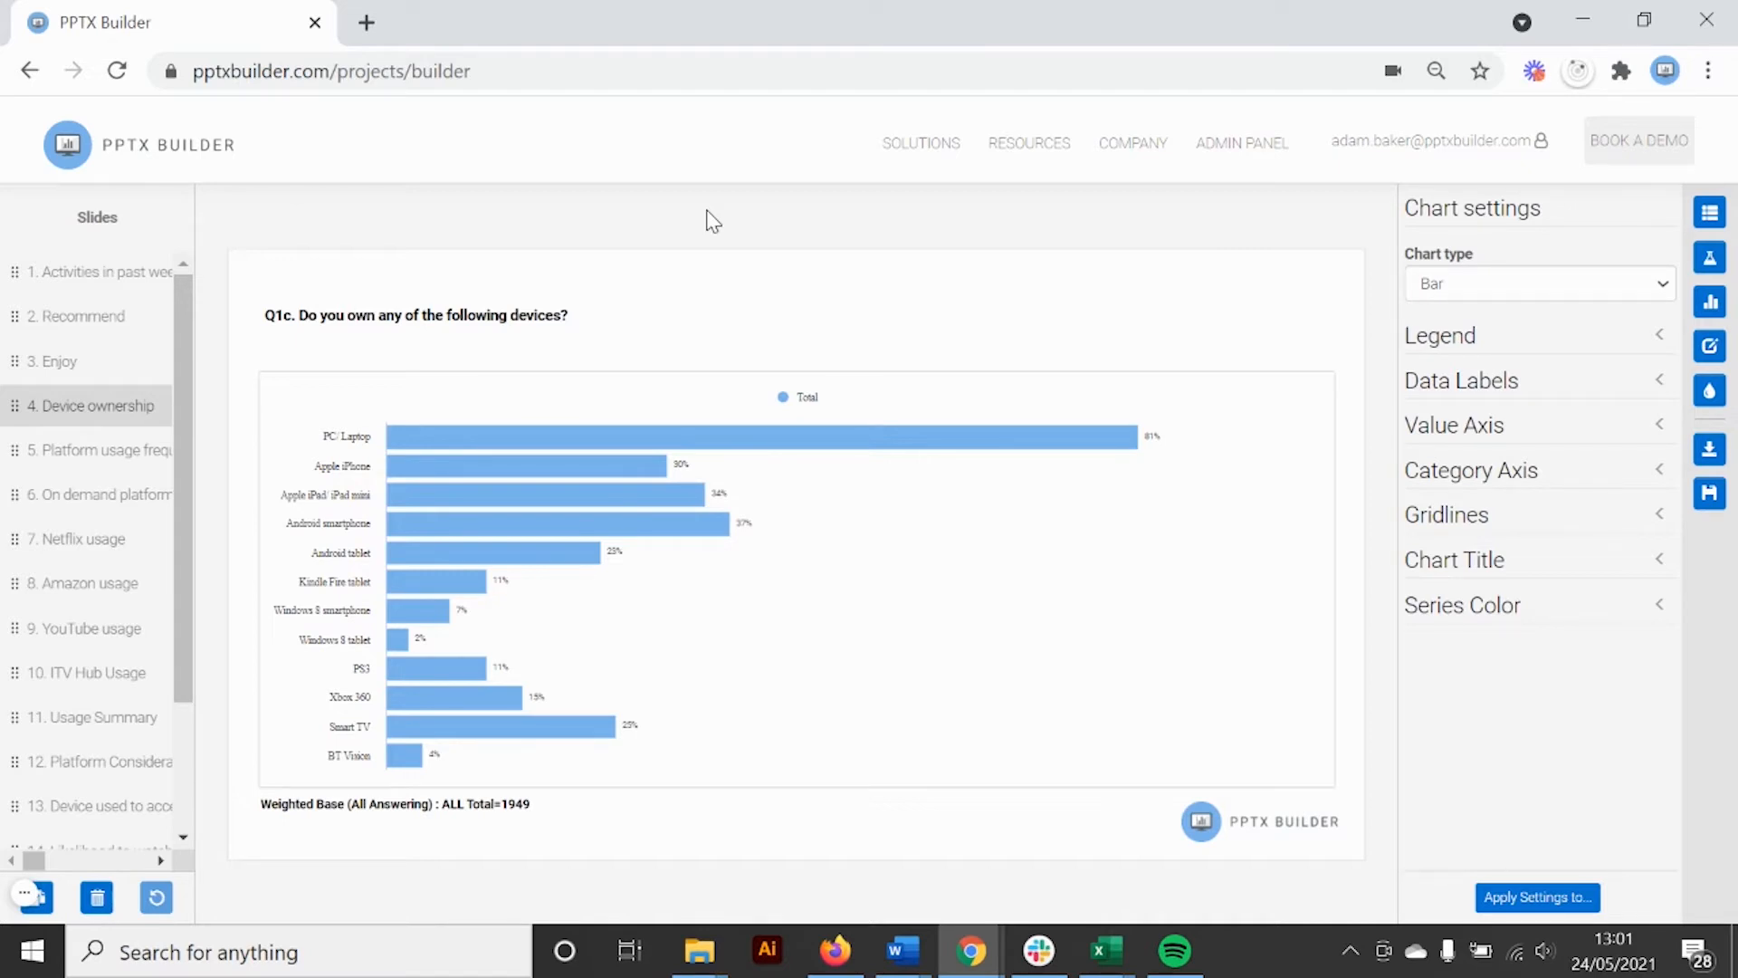
Compare the Recommend and Enjoy charts, then open the Recommend chart's data settings
click(90, 319)
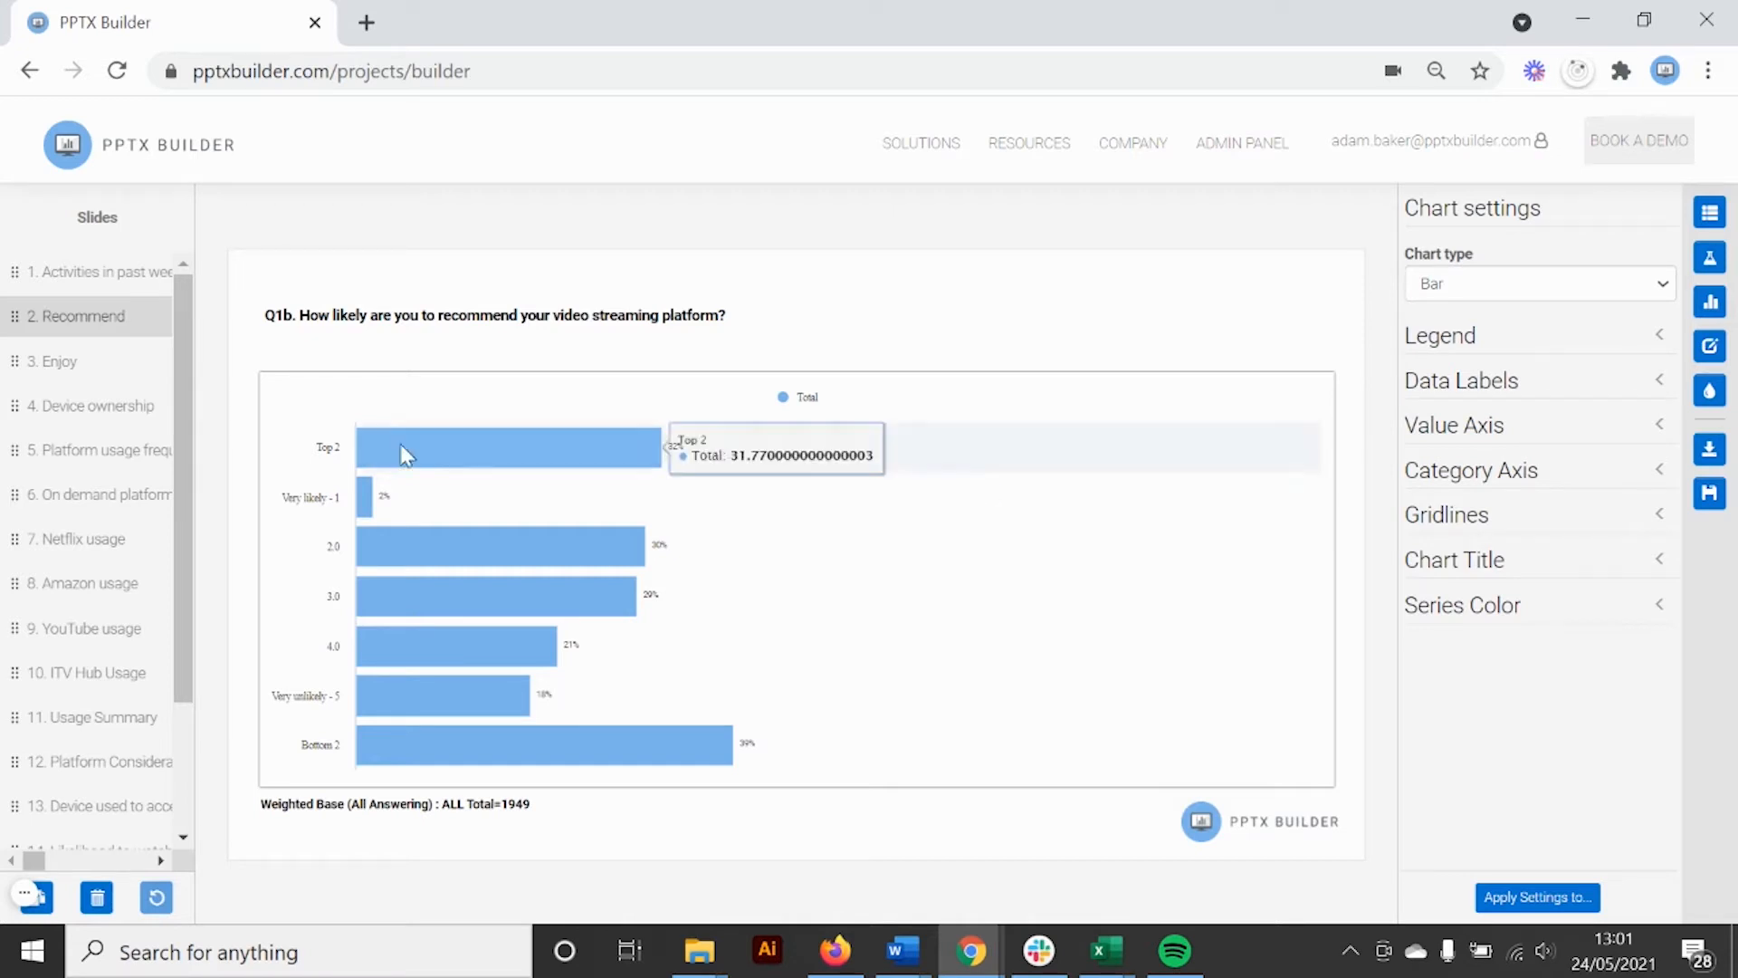
mouse_move(415, 539)
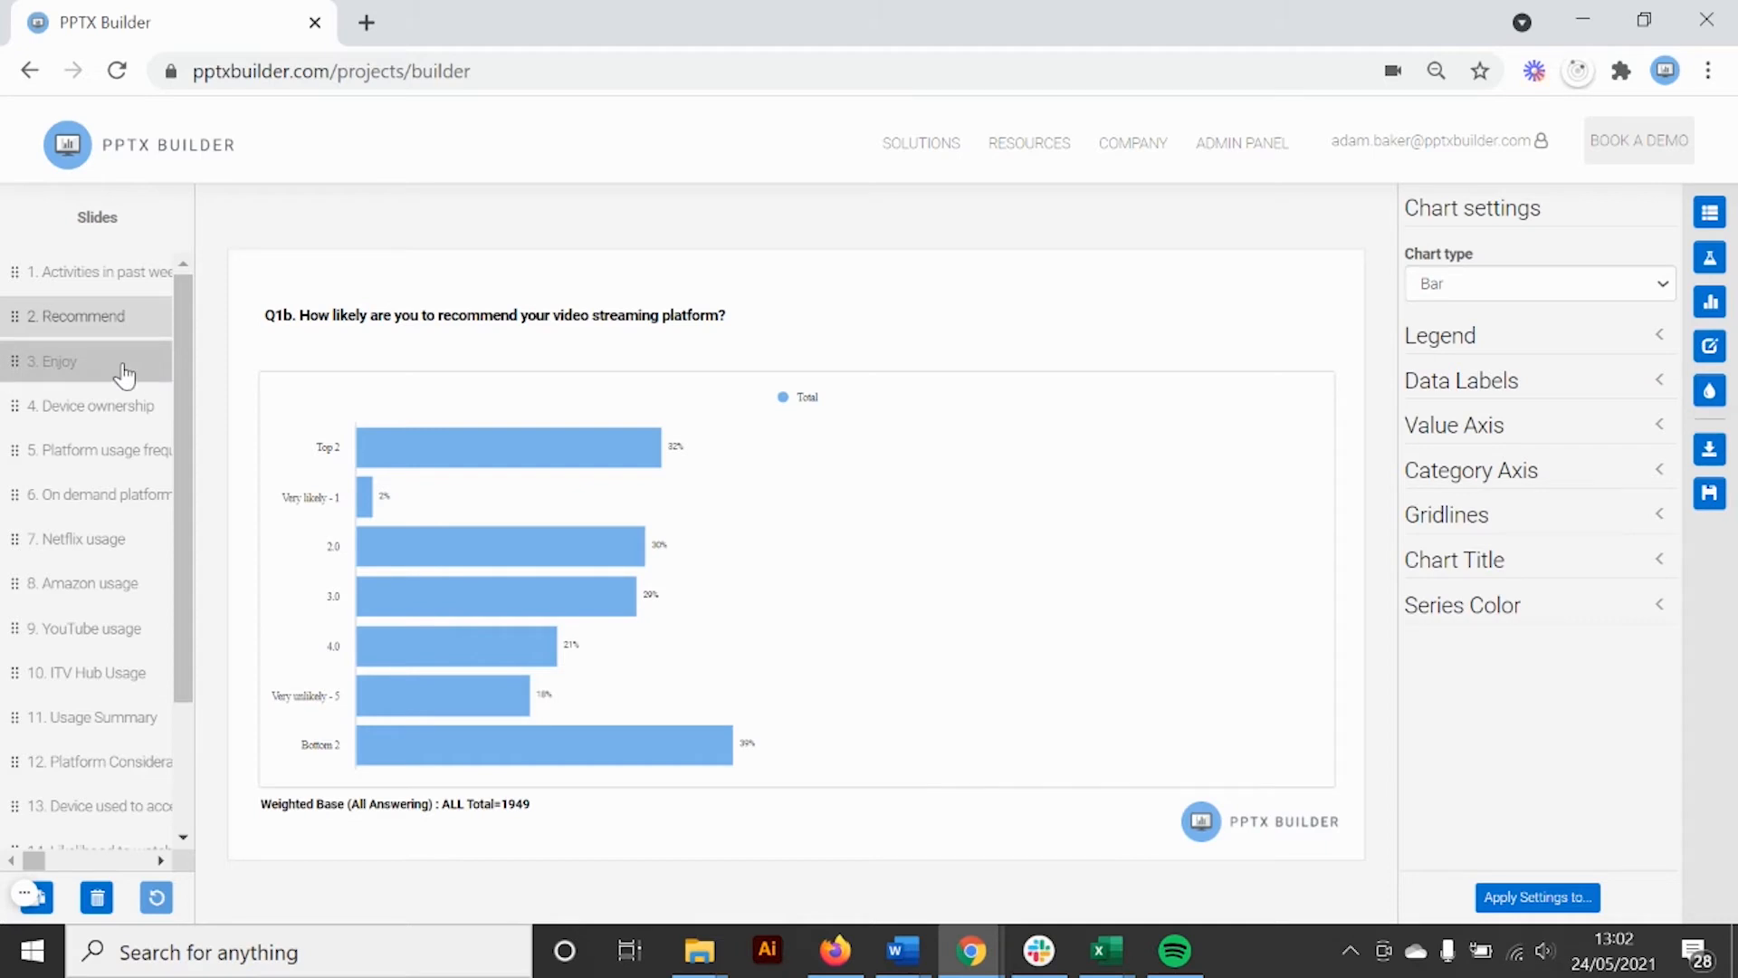
click(124, 372)
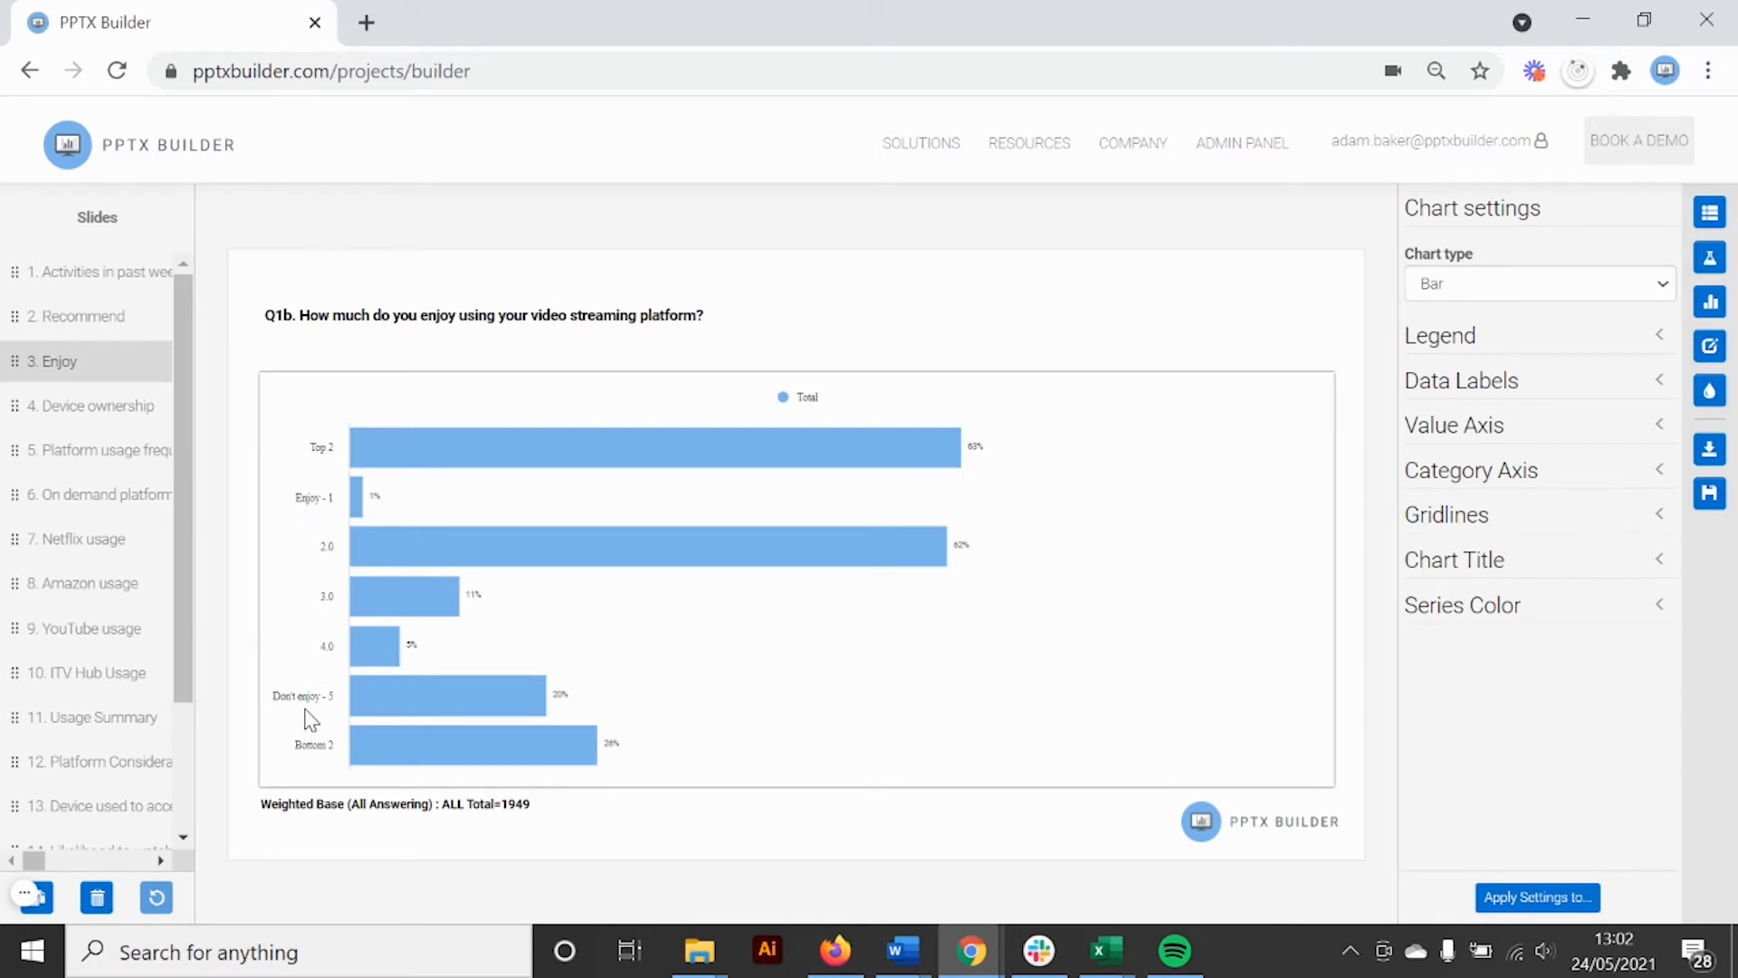
click(60, 331)
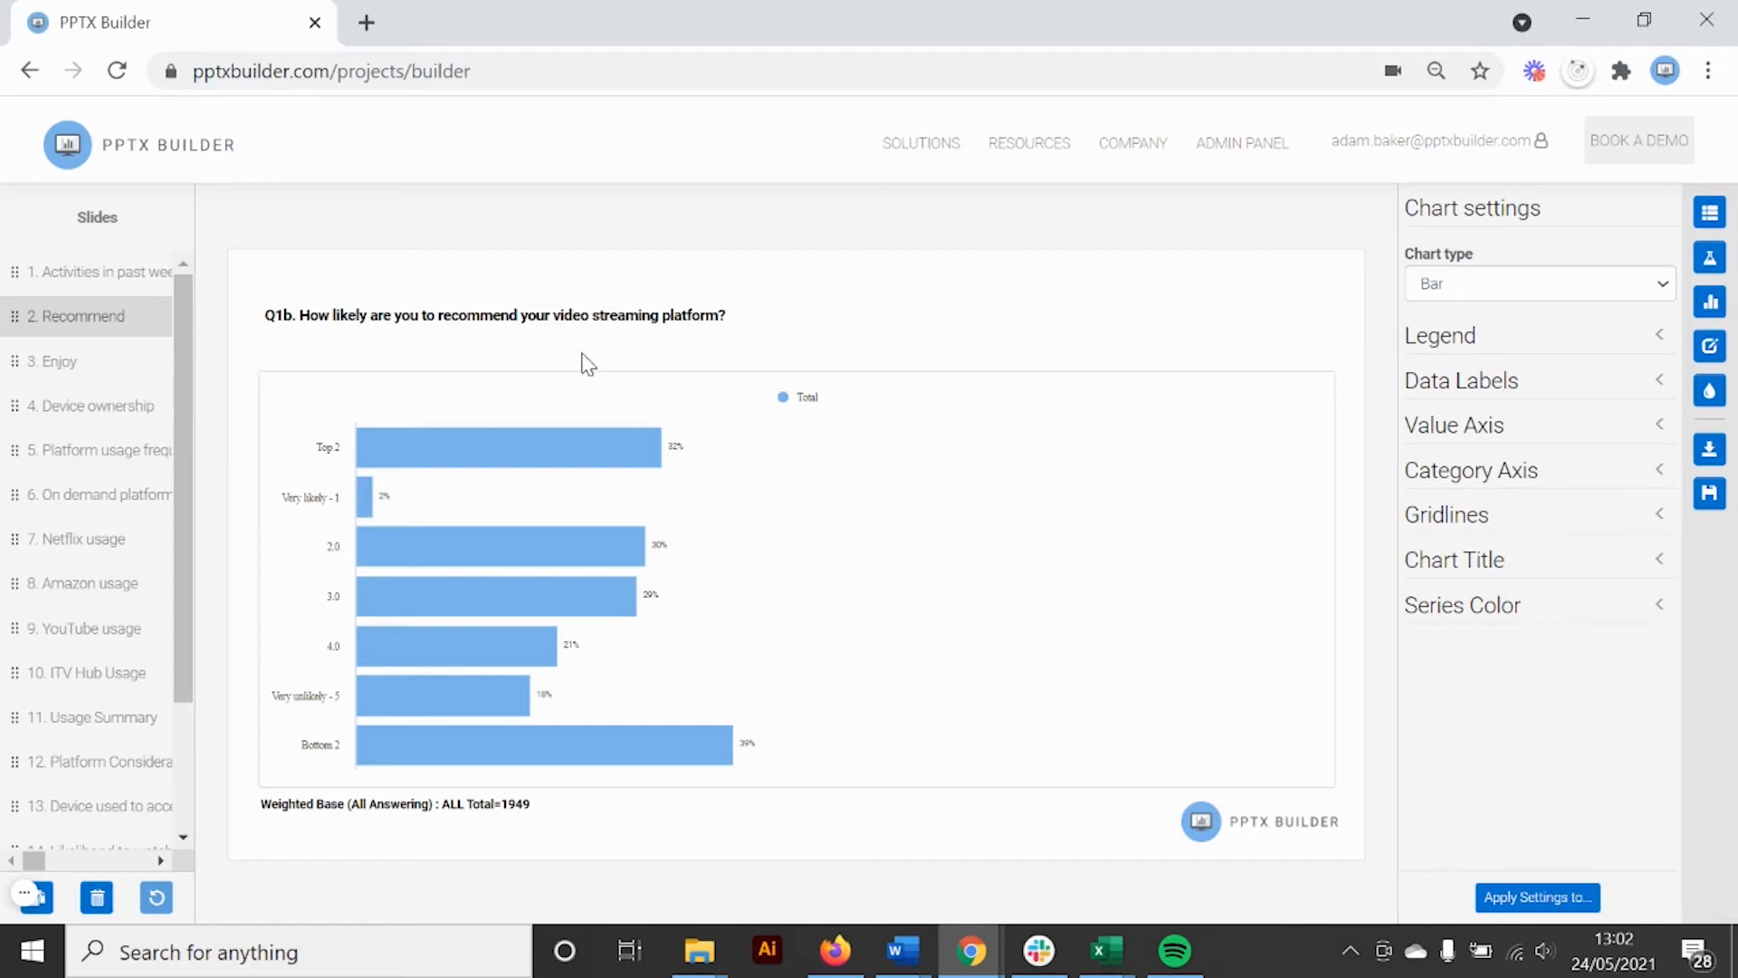
click(1709, 215)
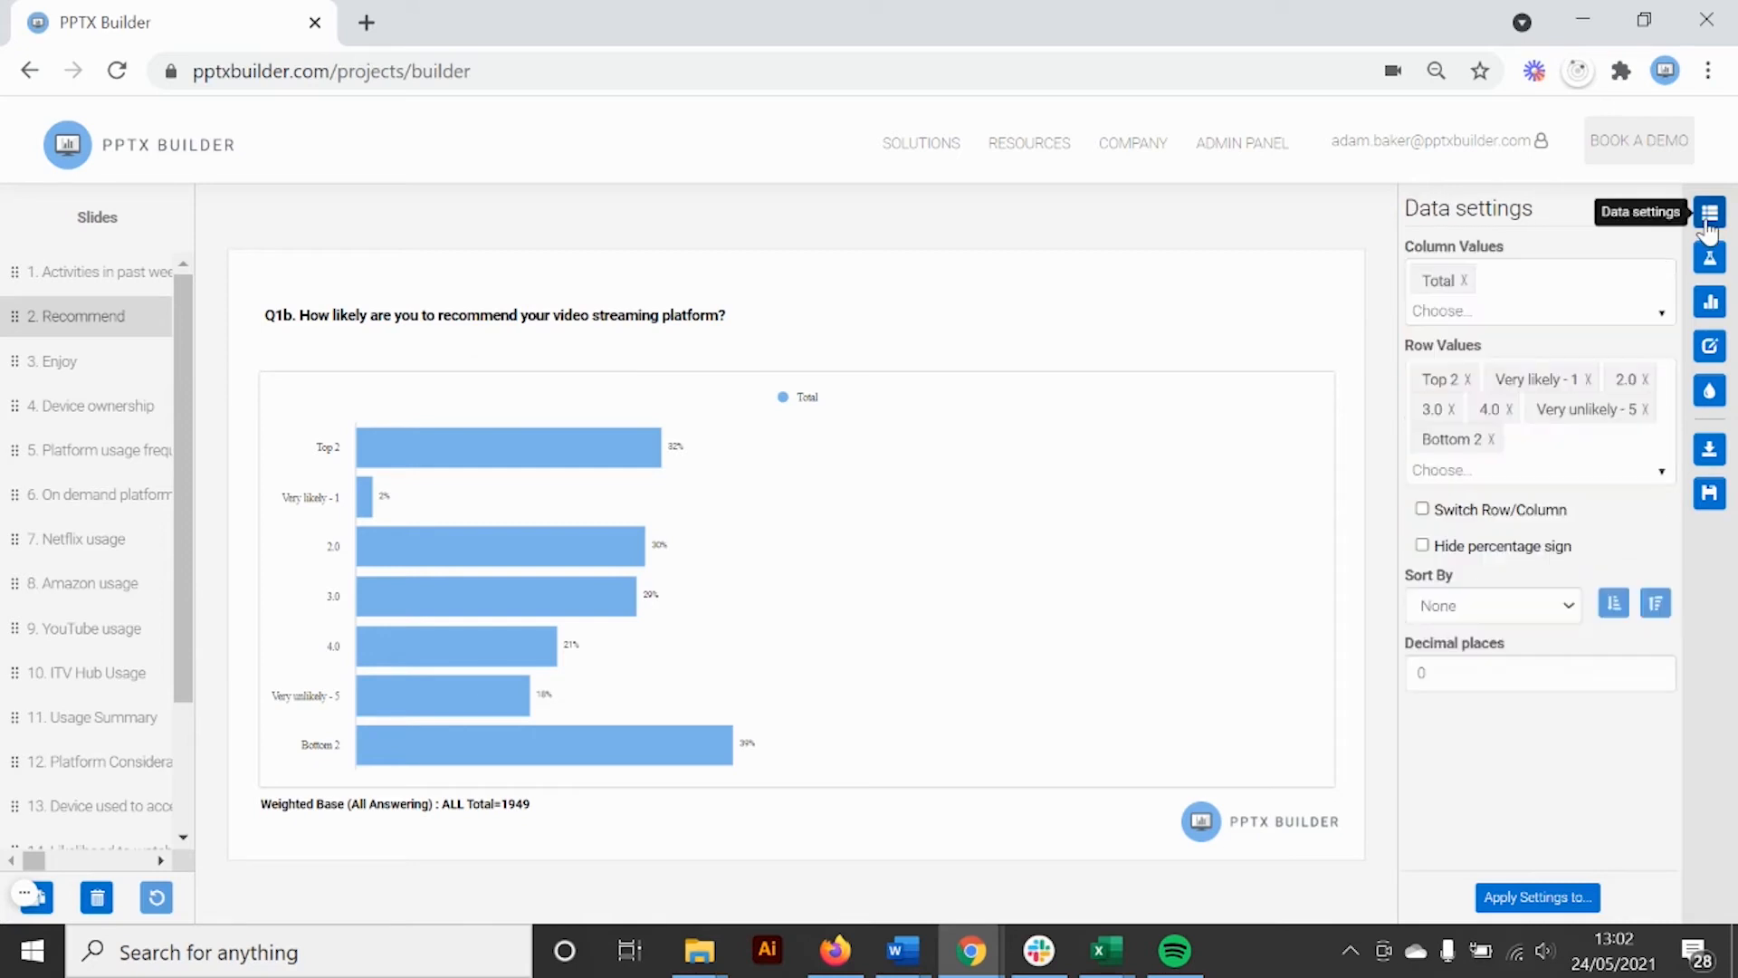
Drop the Very likely - 1, 2.0, 4.0 and Very unlikely - 5 rows and switch rows/columns
click(1588, 380)
click(1526, 380)
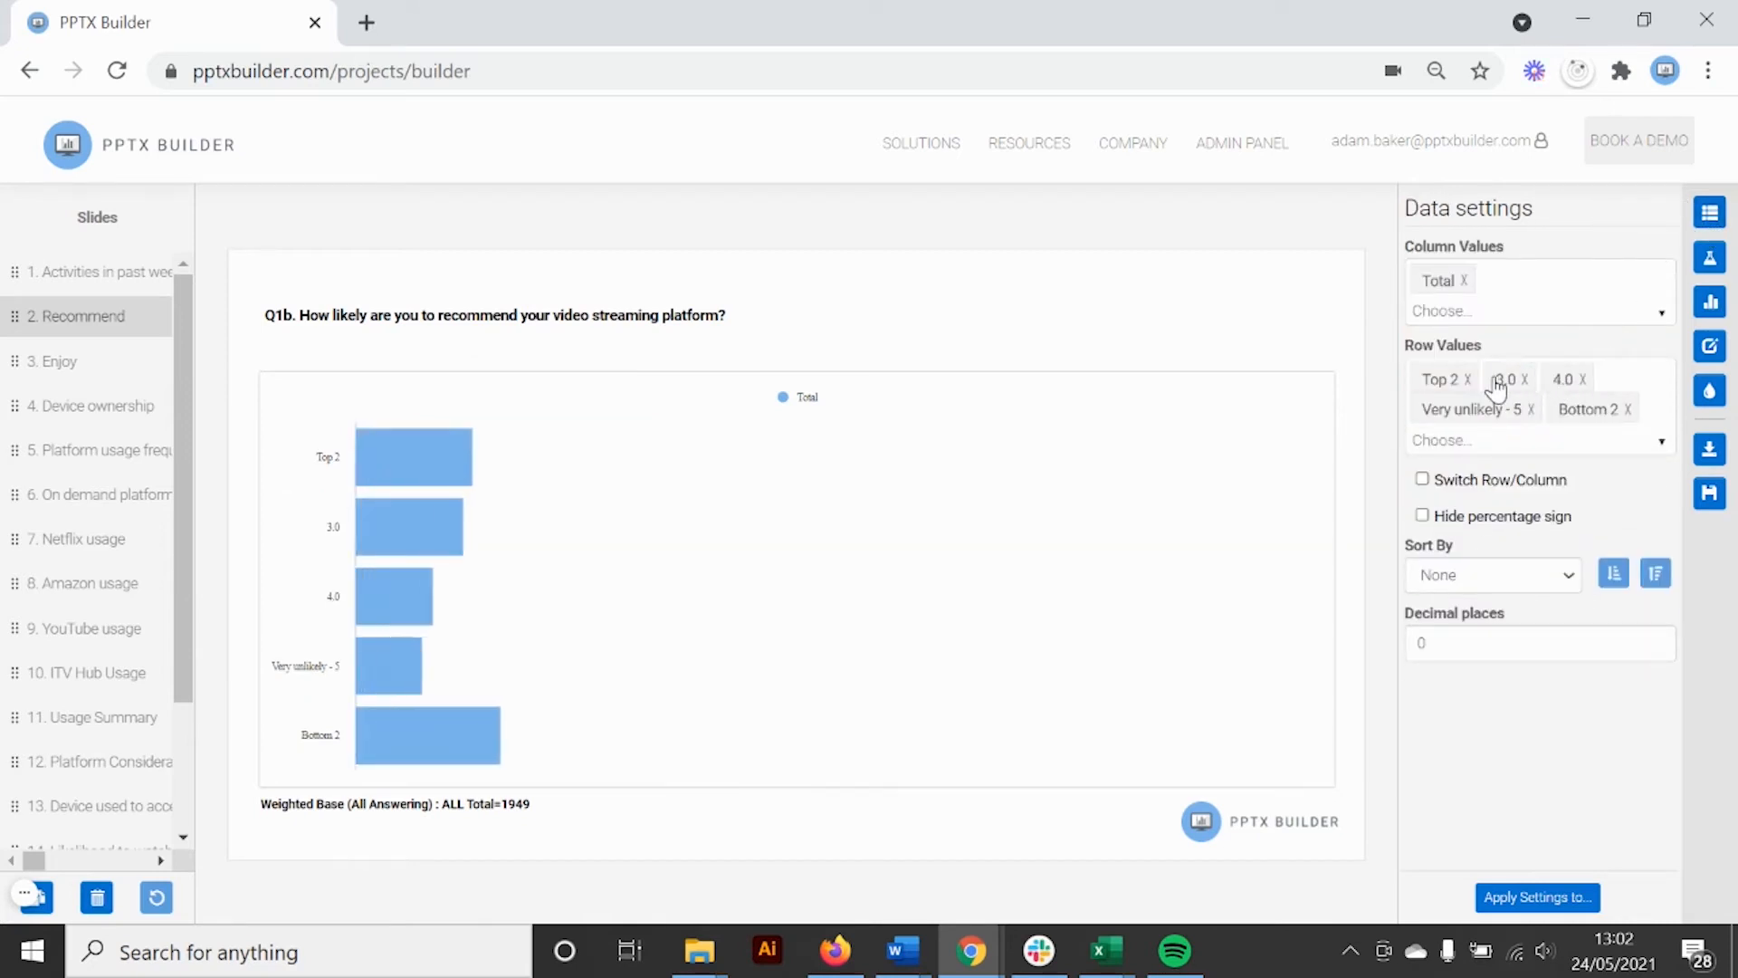
click(1582, 379)
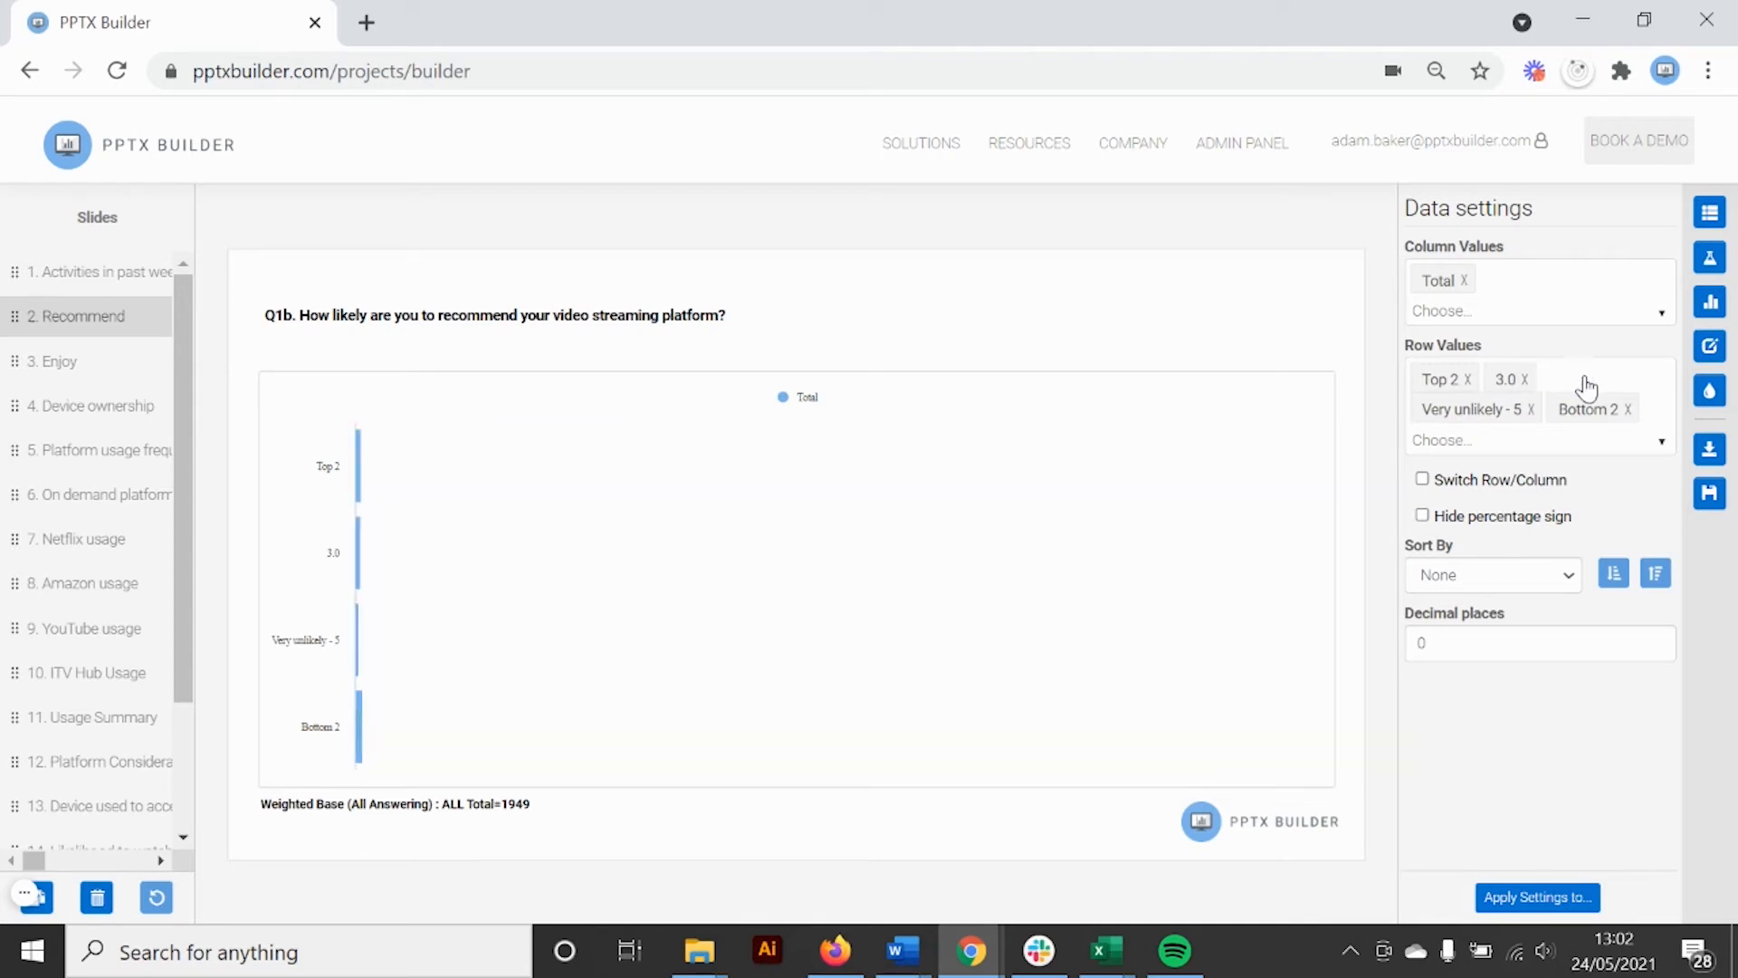
click(1526, 410)
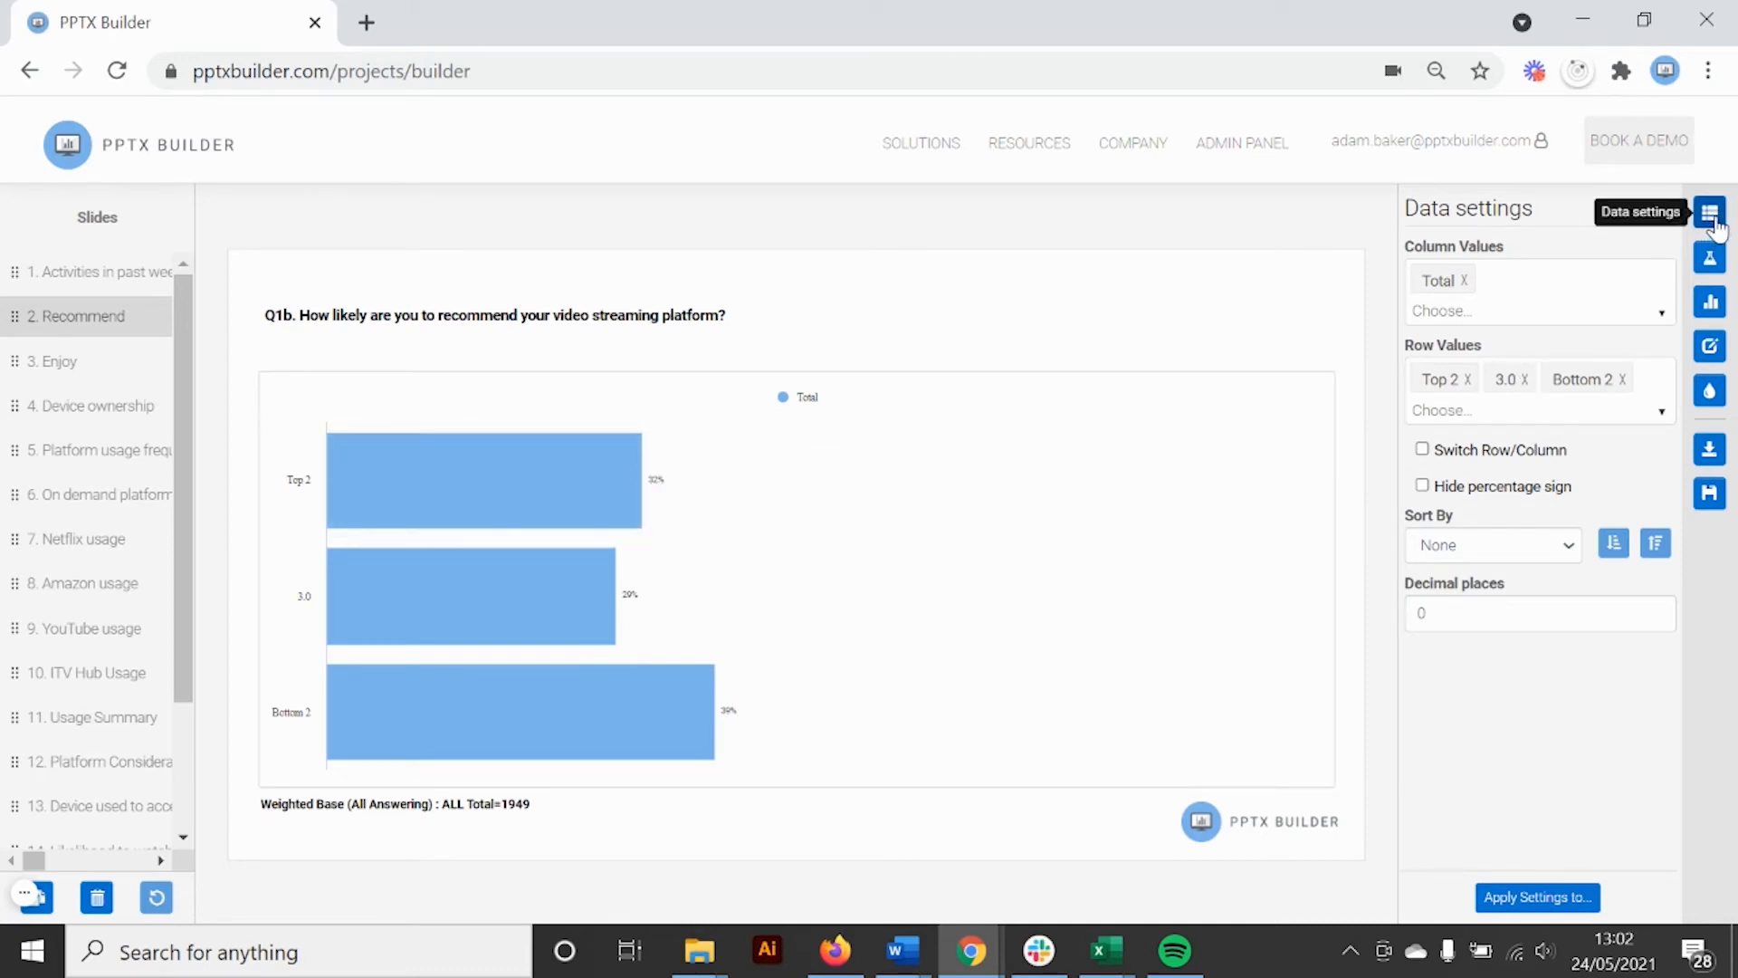
click(1422, 450)
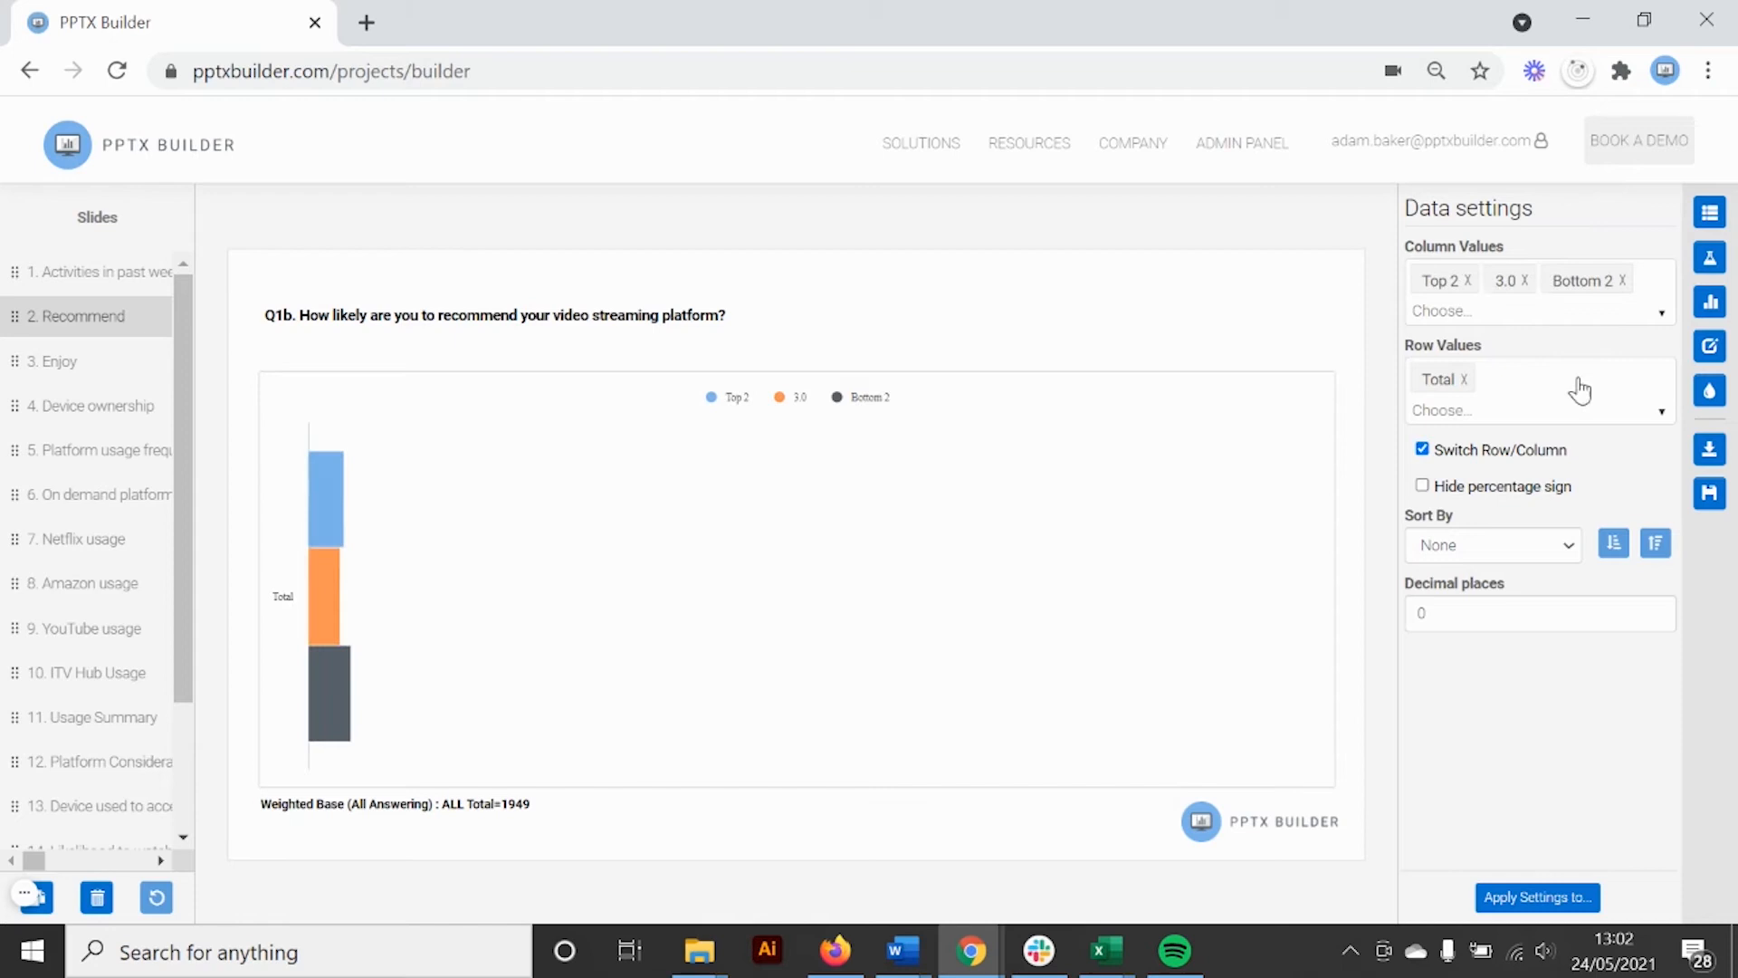
click(1710, 305)
Change the Recommend chart's type to Stacked Bar (%)
click(1606, 291)
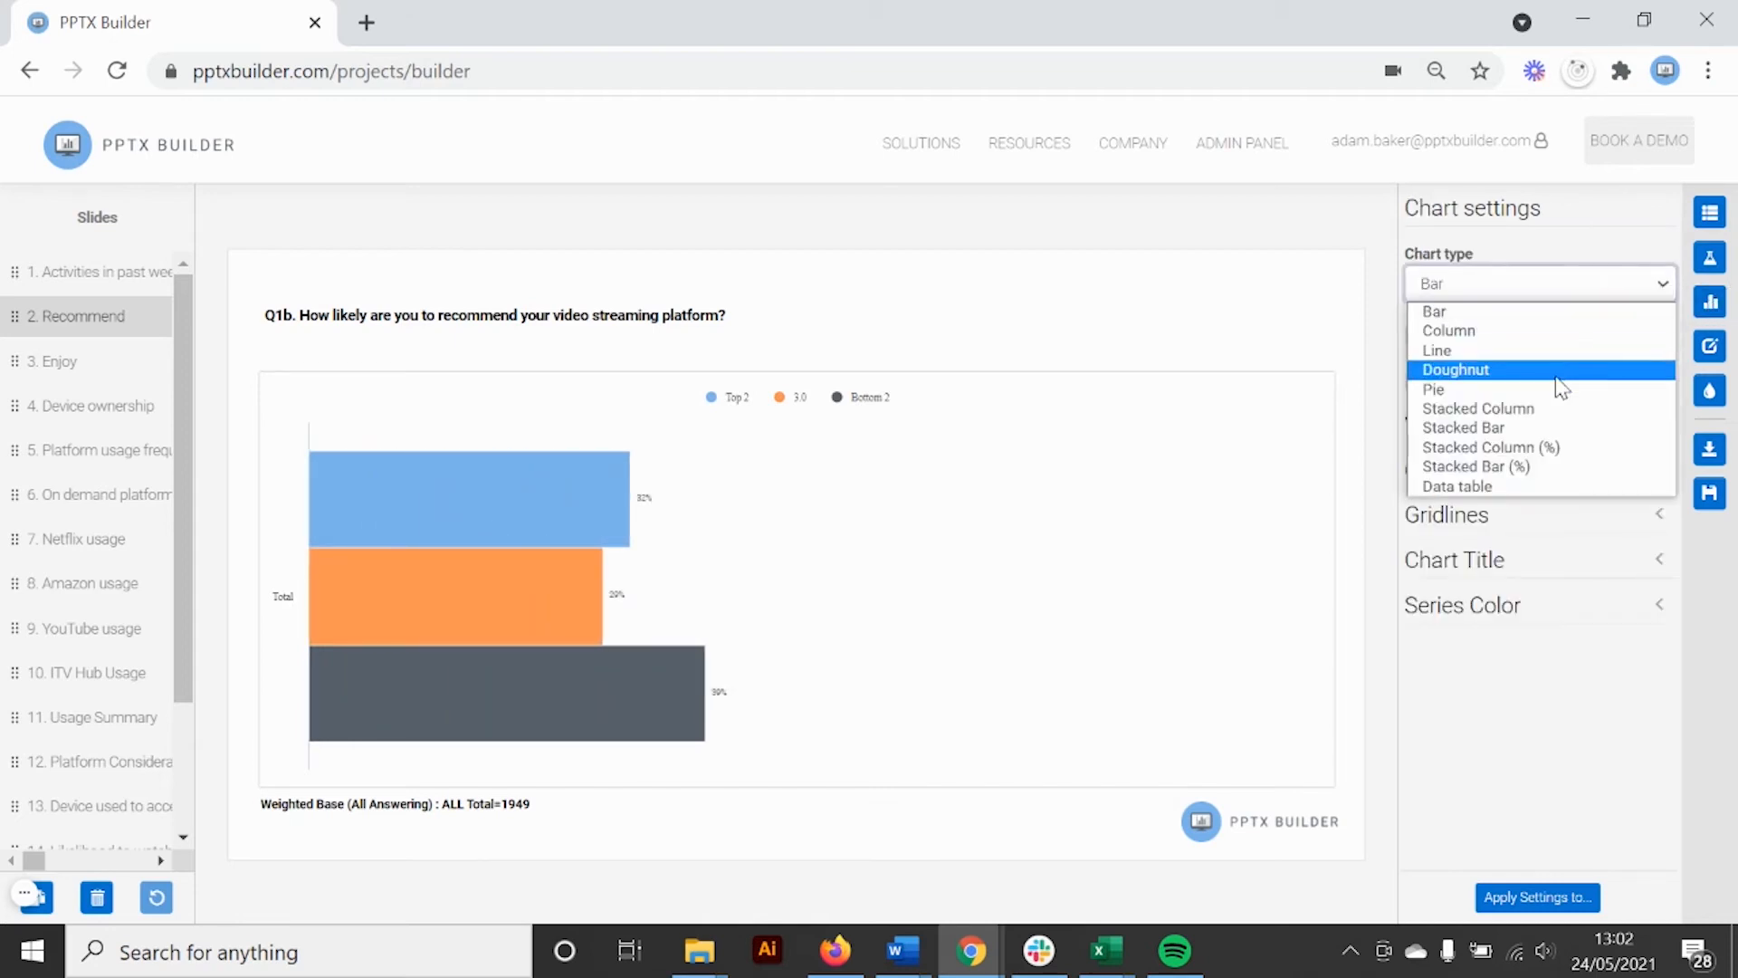
click(1523, 462)
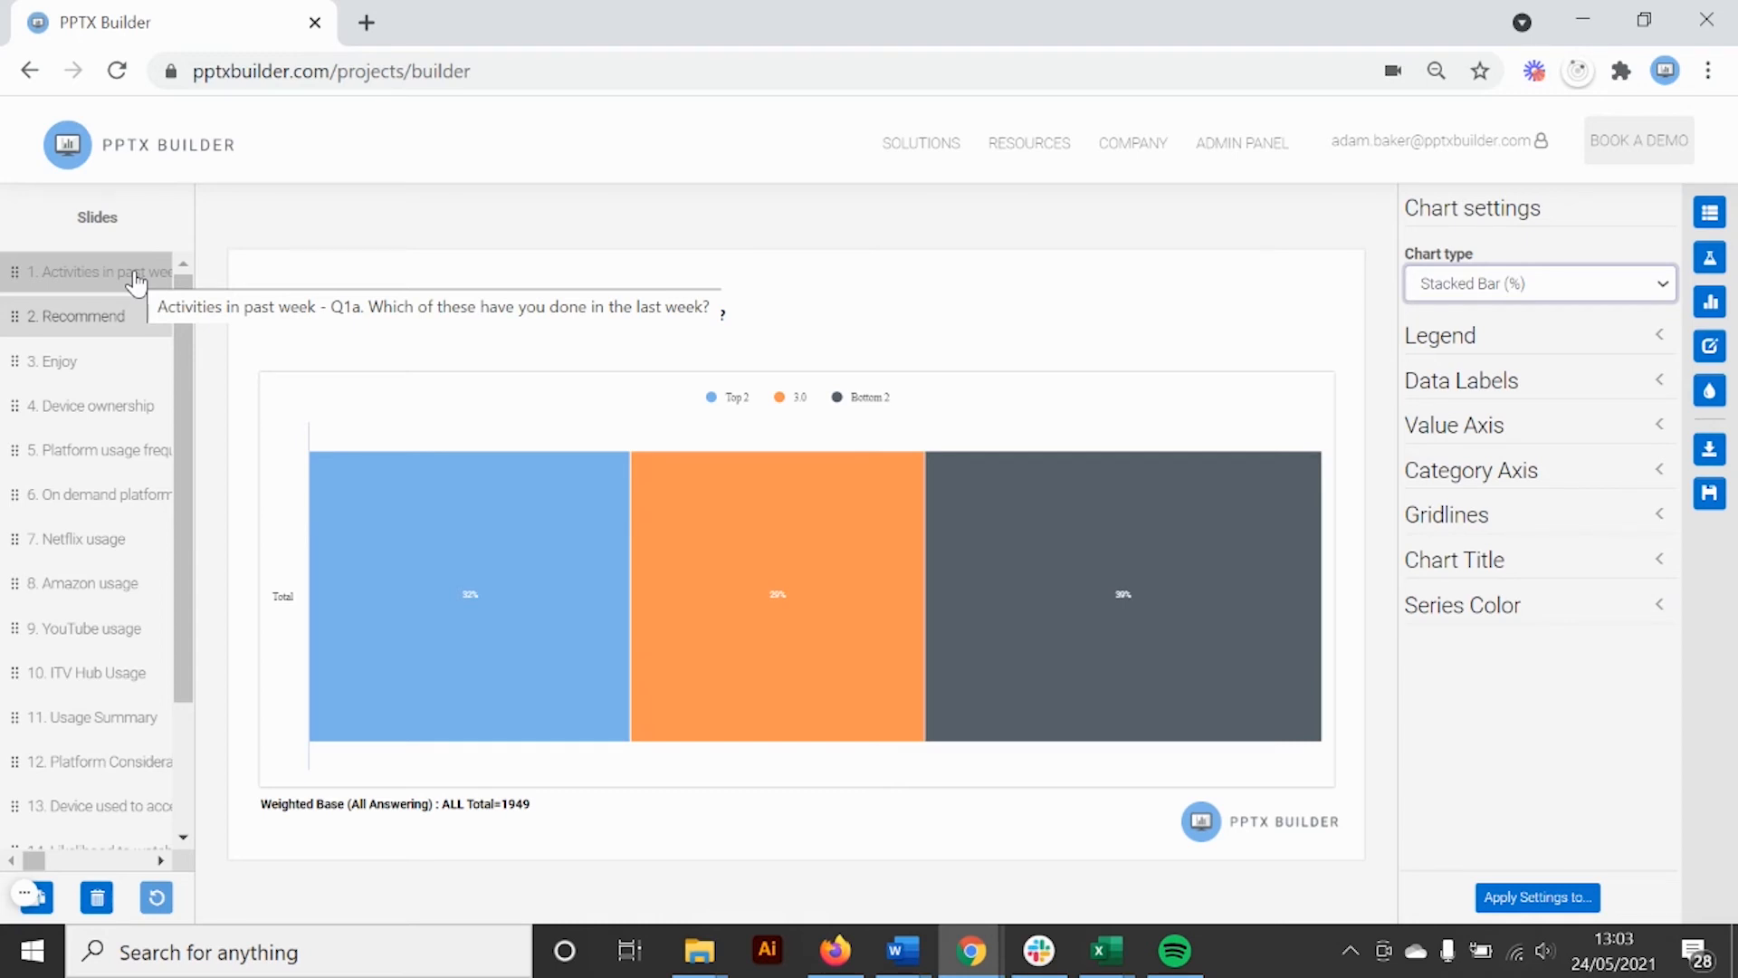
Apply the Recommend chart's settings to slide 3 with Filter Rows set to By Position
click(1523, 899)
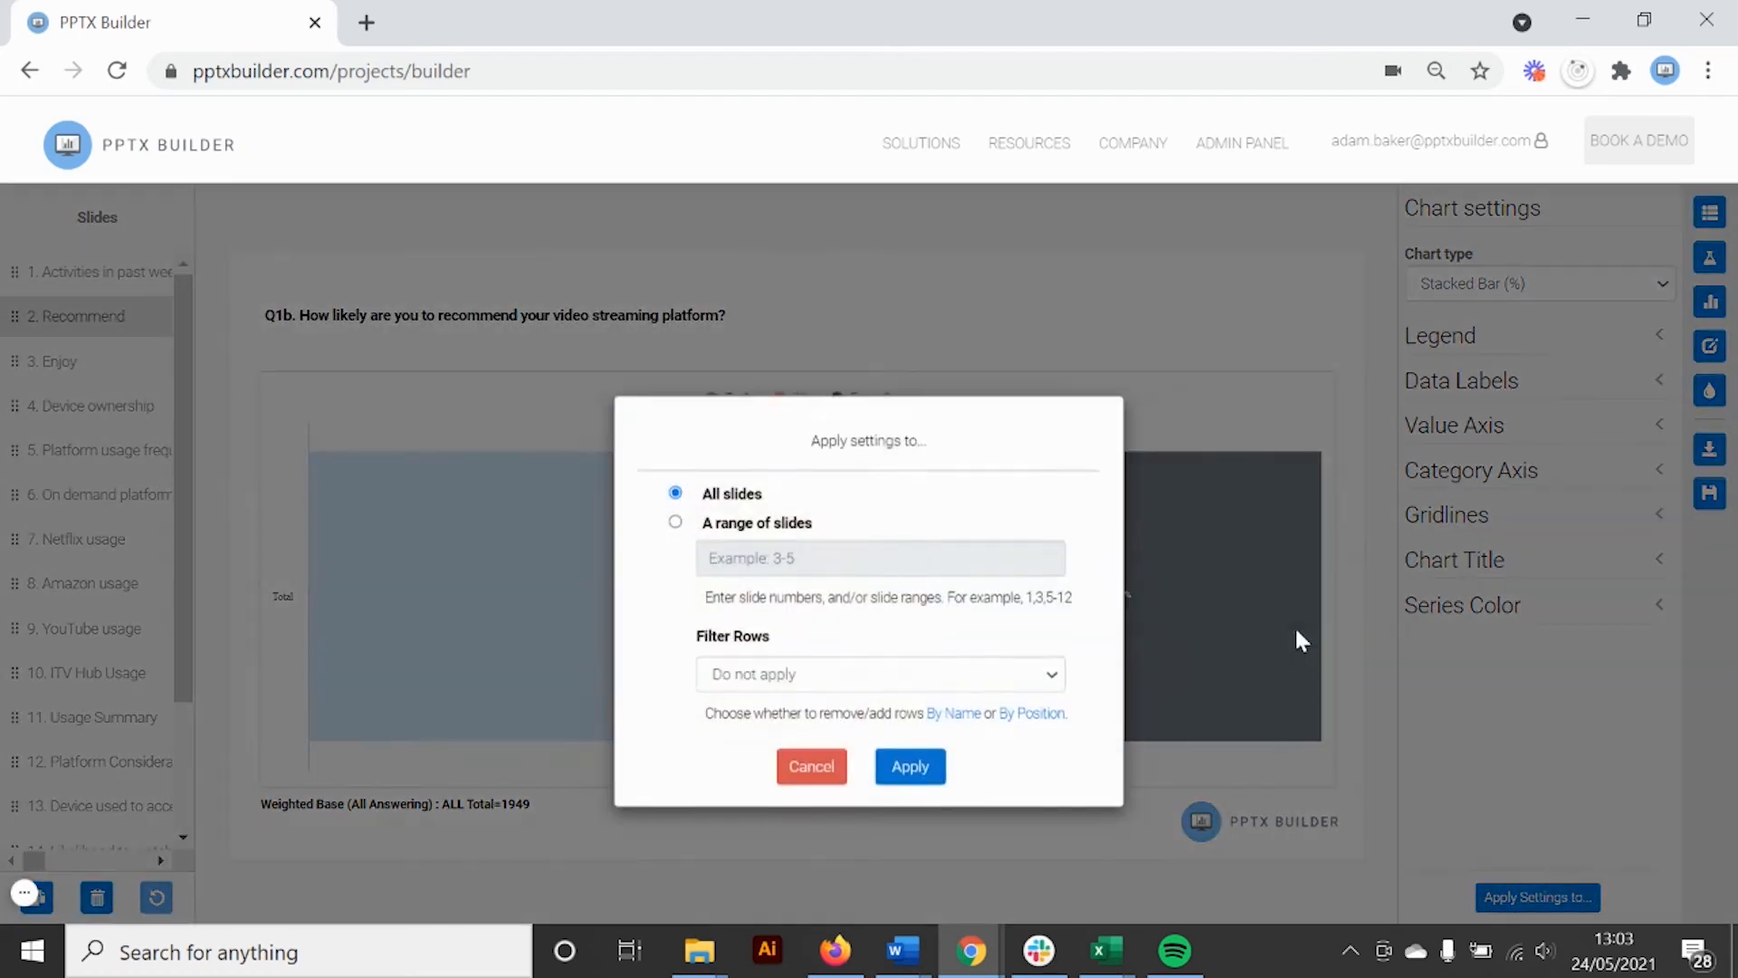
click(704, 548)
click(734, 584)
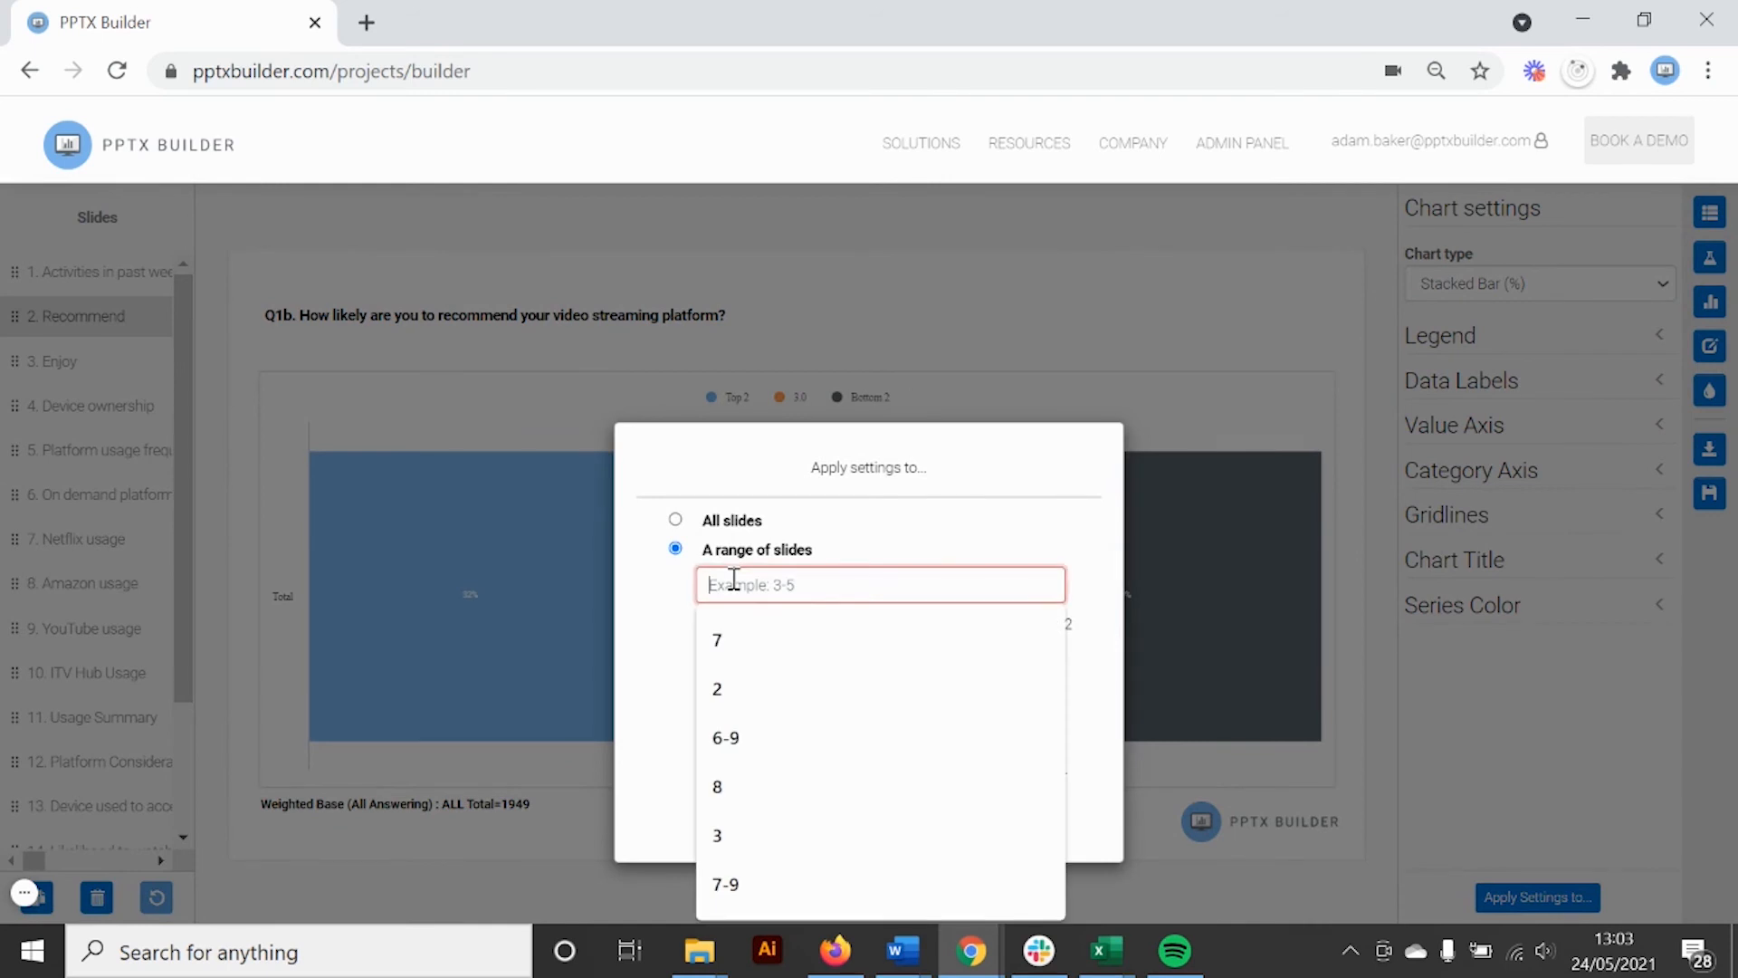
text(3)
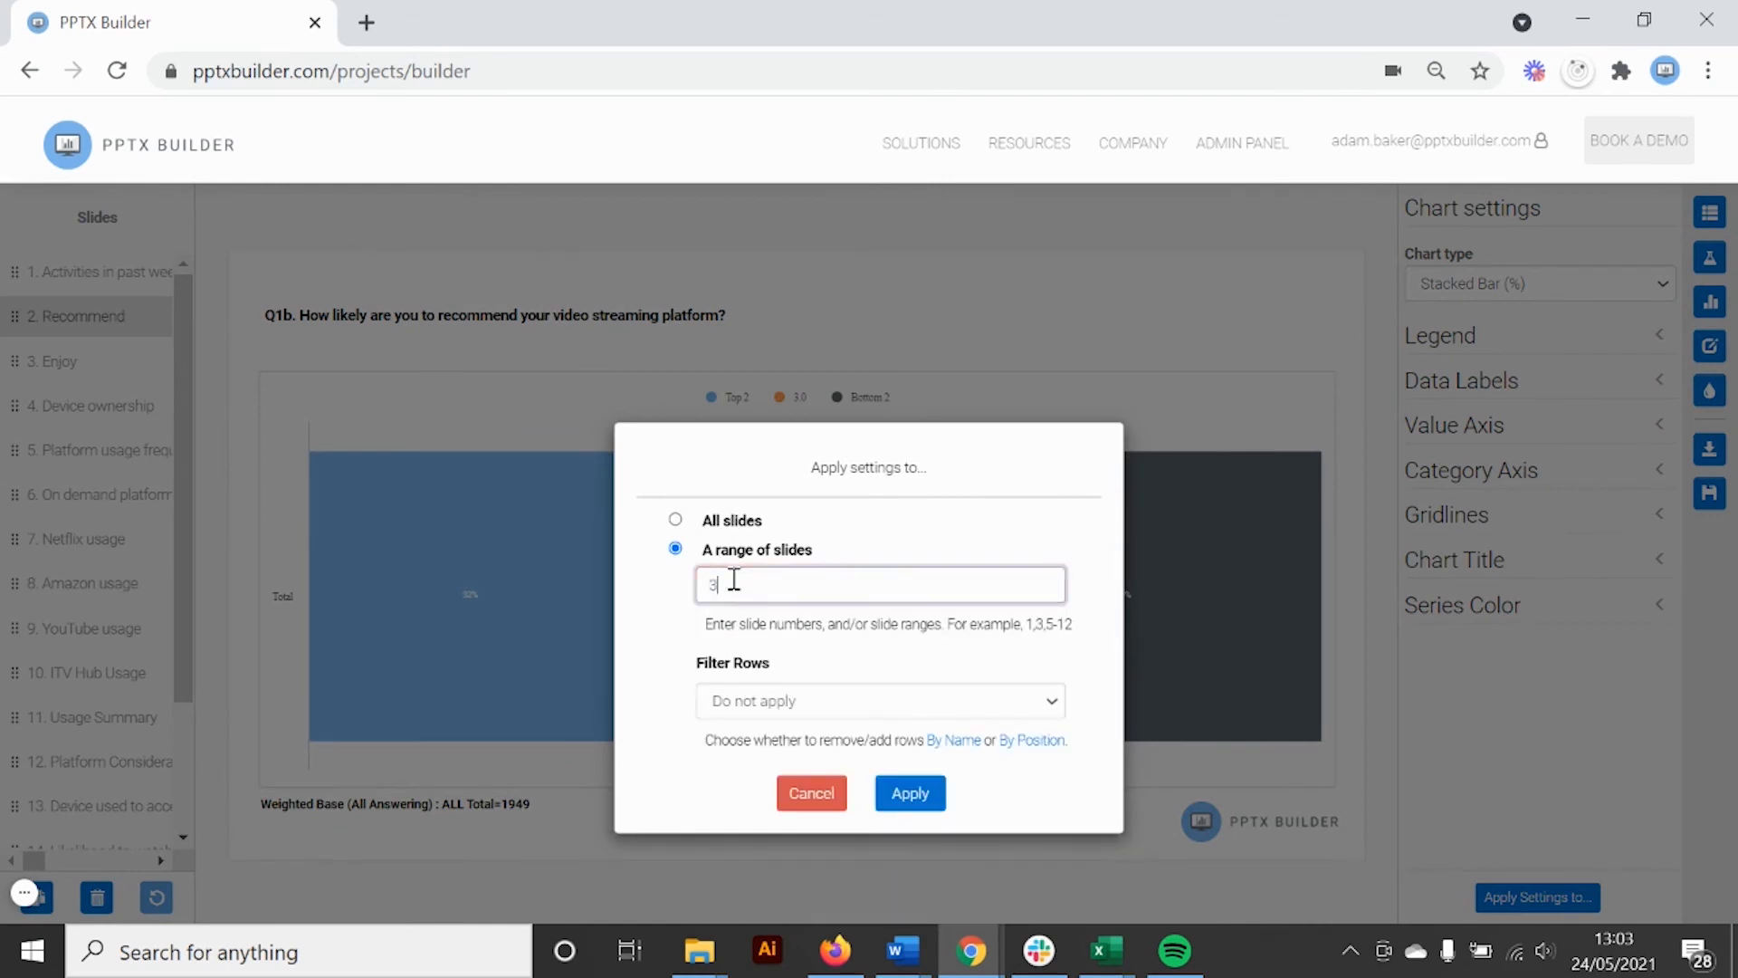
click(807, 706)
click(791, 766)
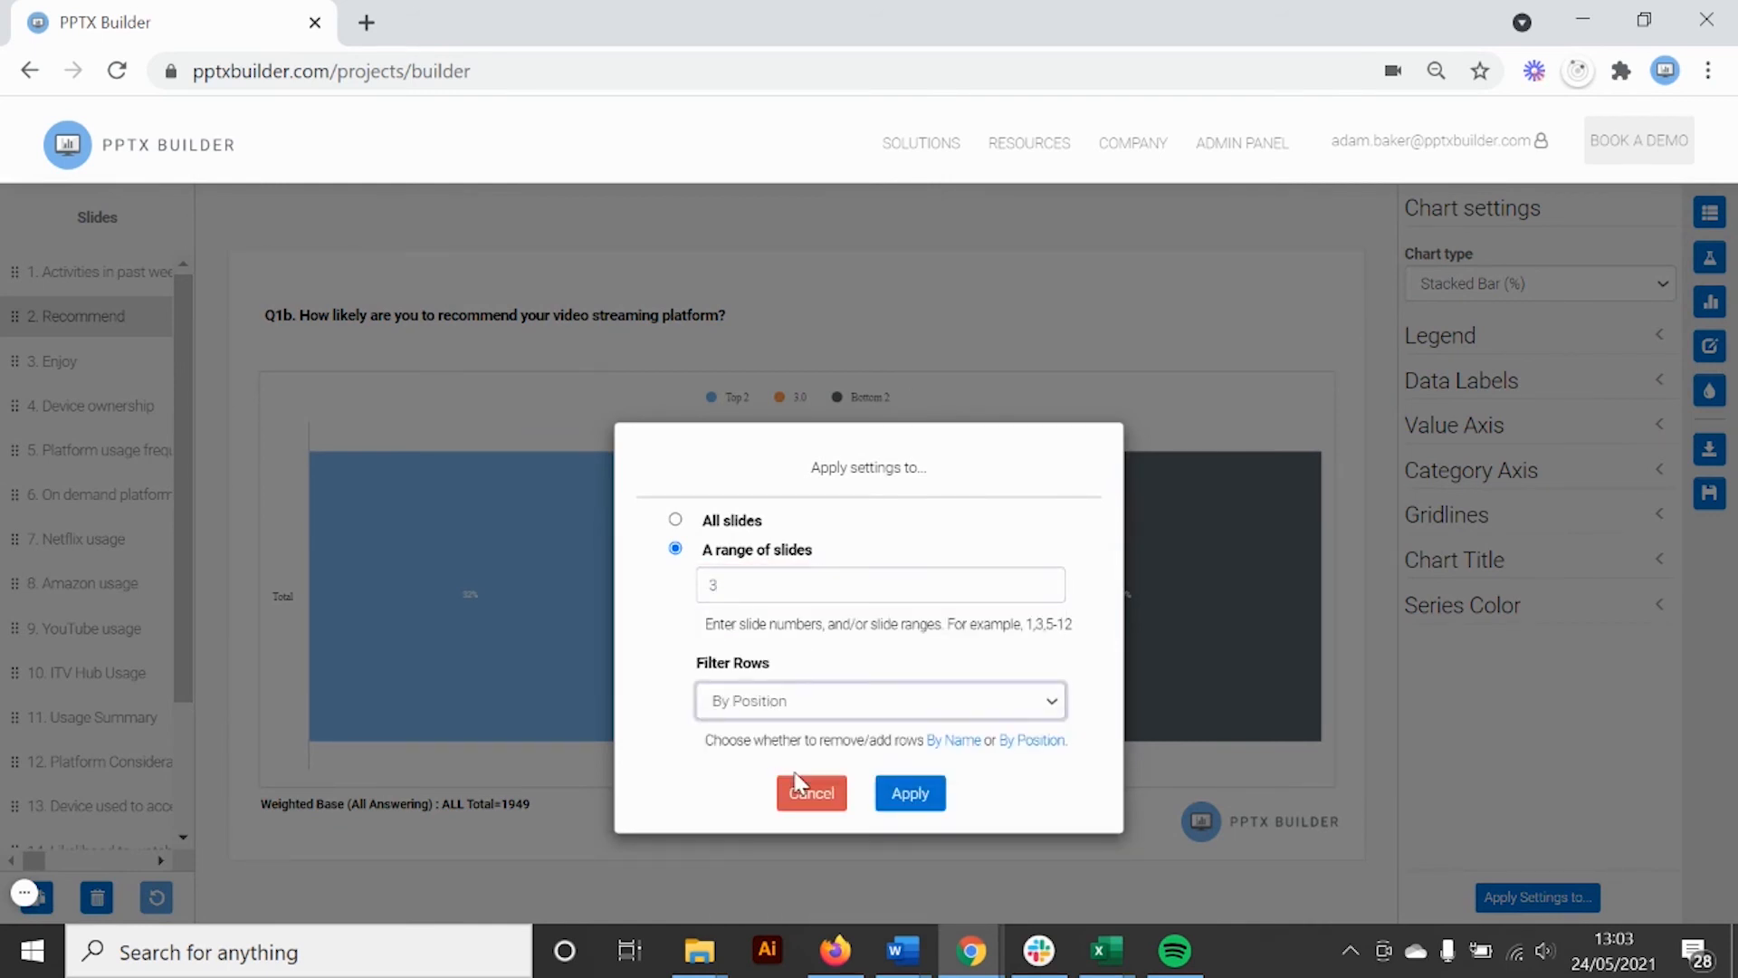
click(910, 794)
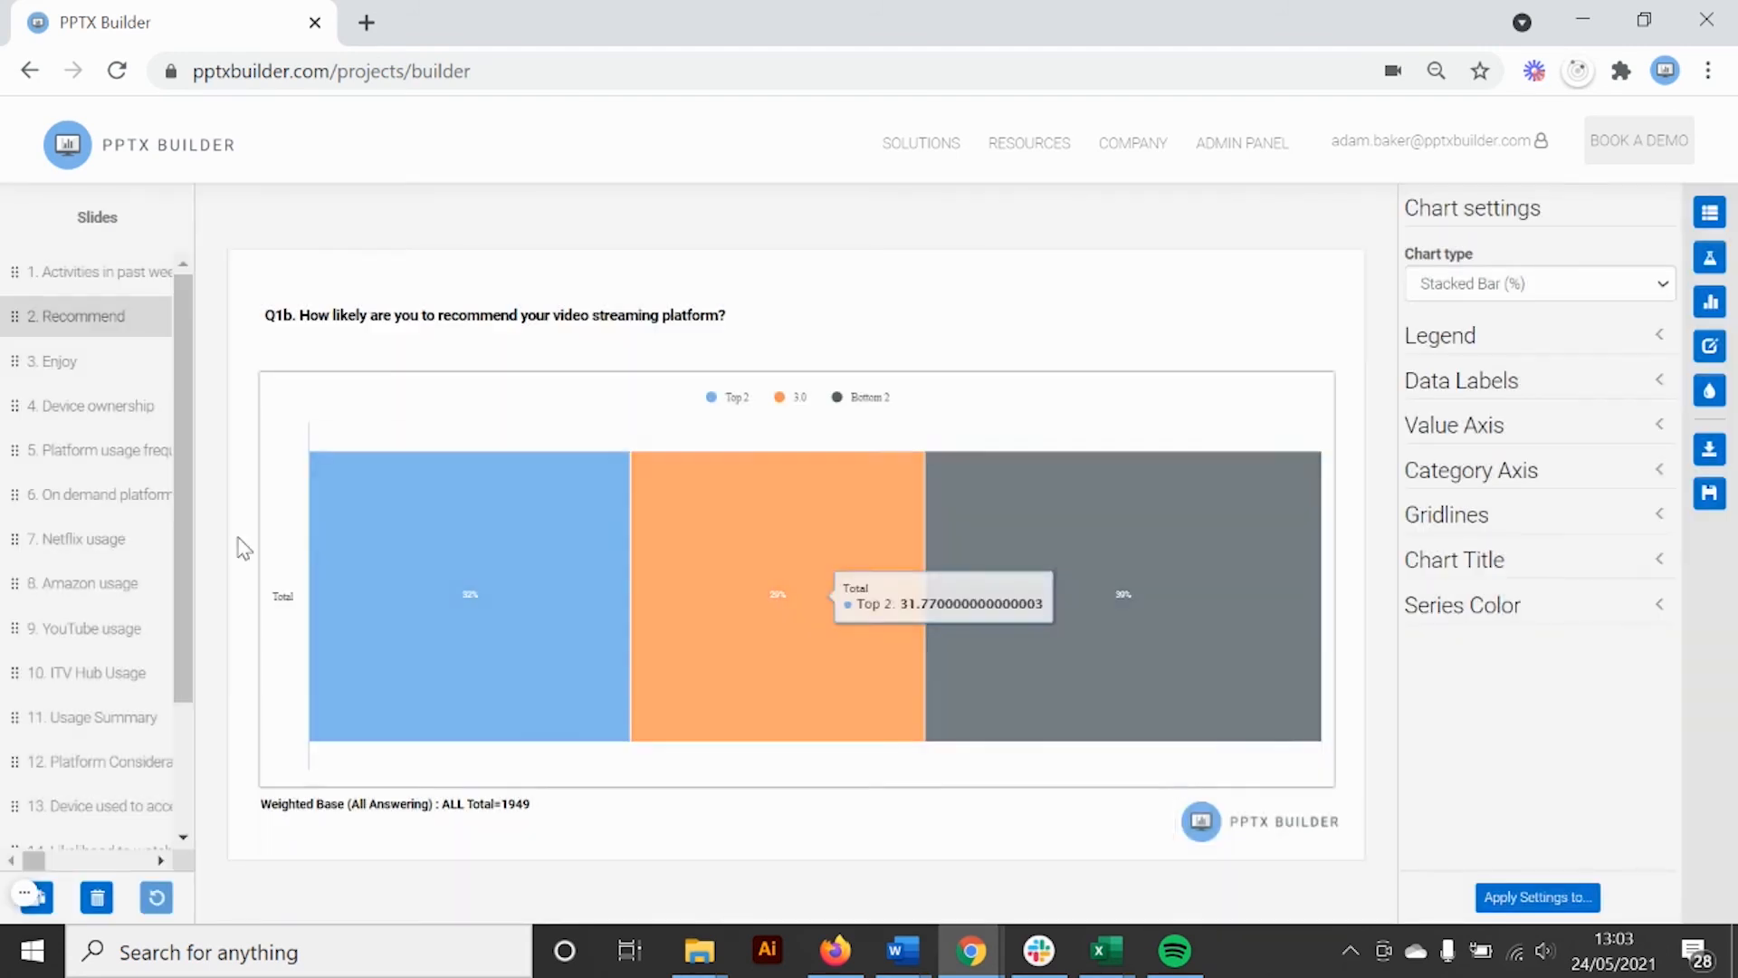
Check the Enjoy slide's chart, then open the Filter Rows help page from the apply-settings options
click(82, 378)
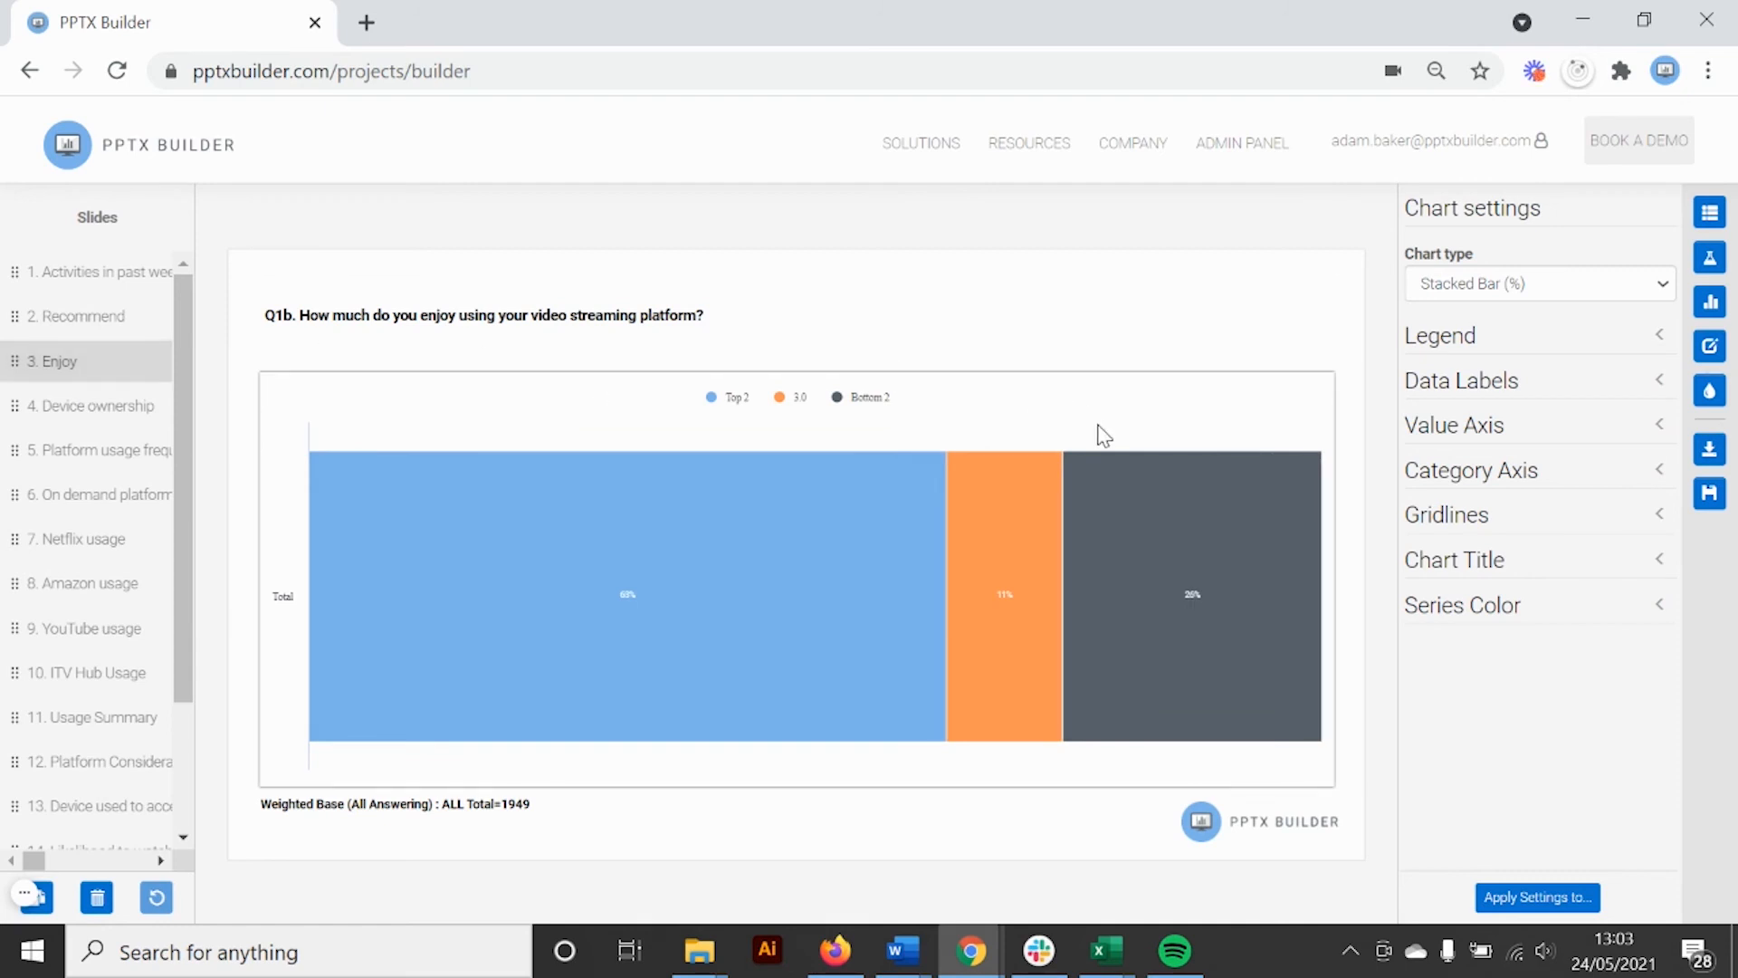
click(29, 337)
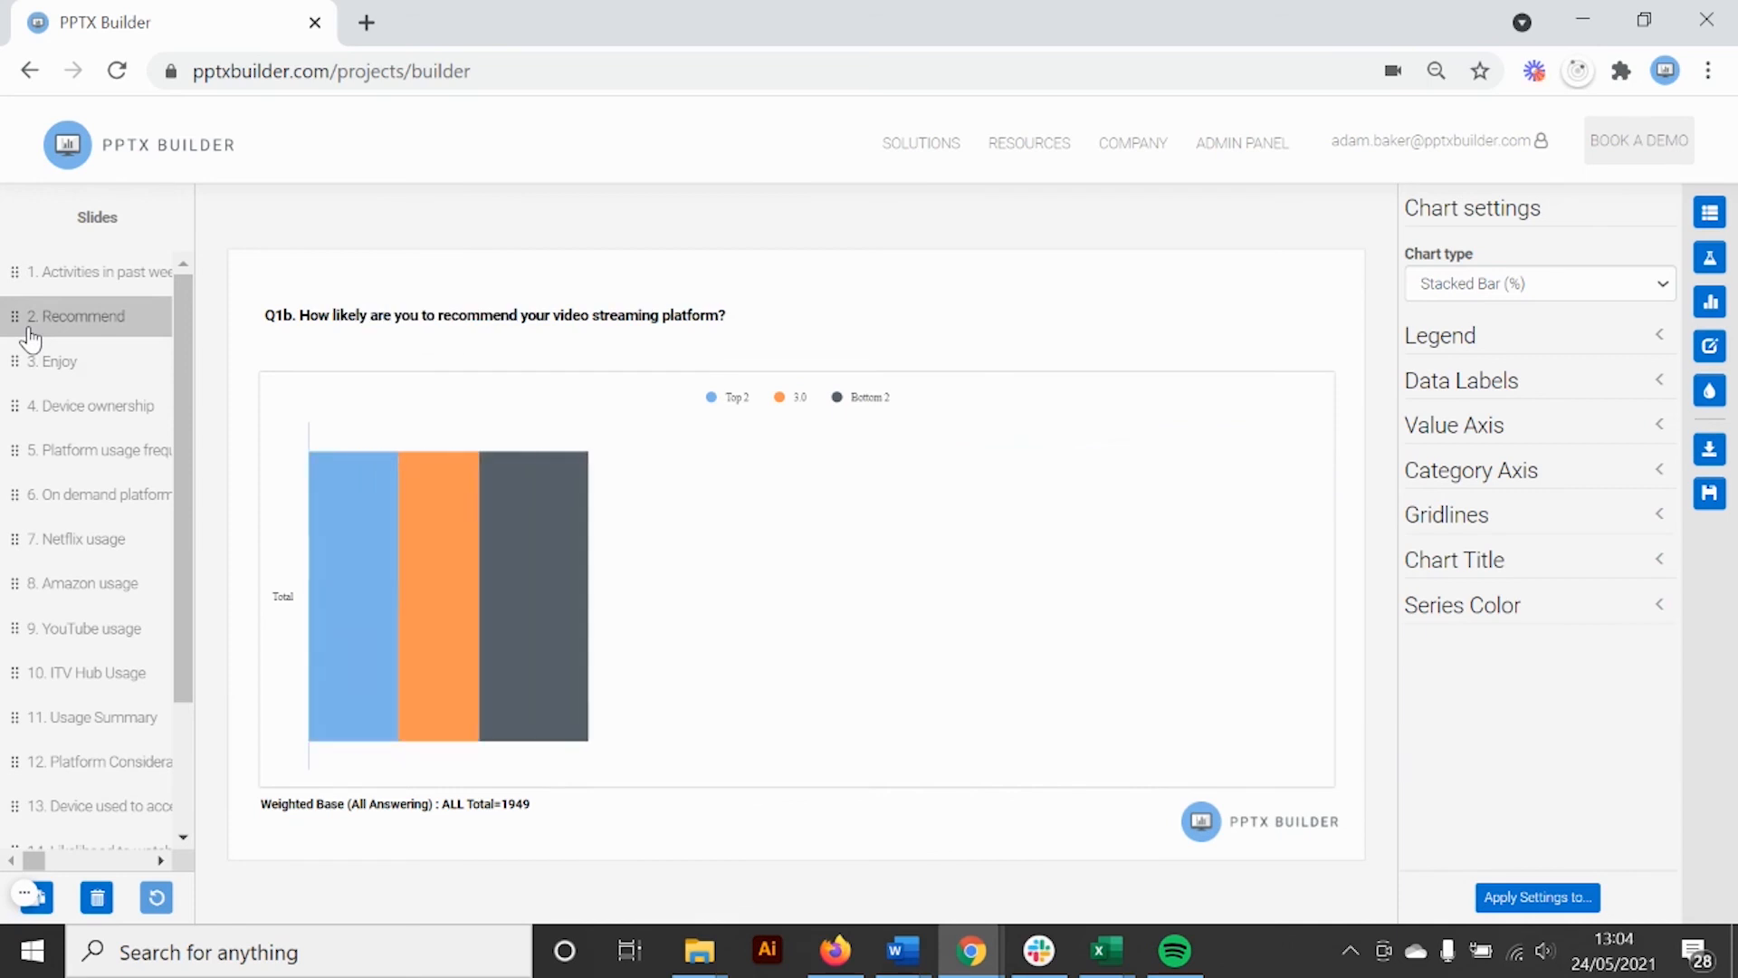
click(36, 360)
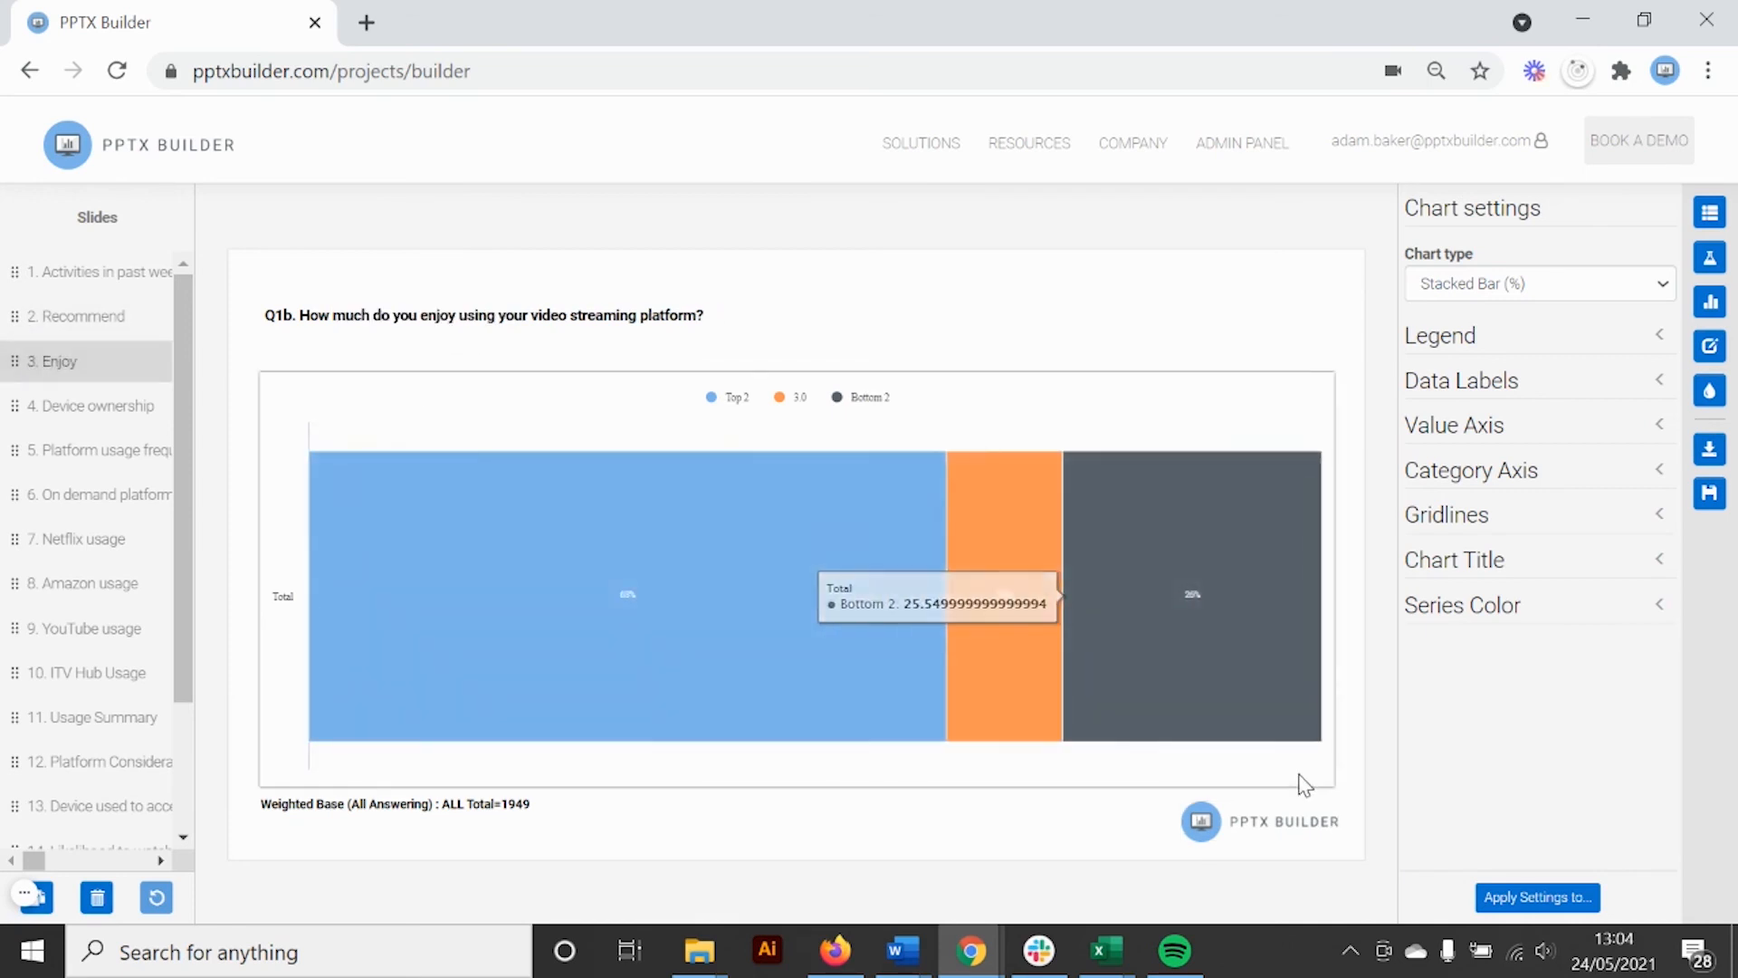
click(1530, 894)
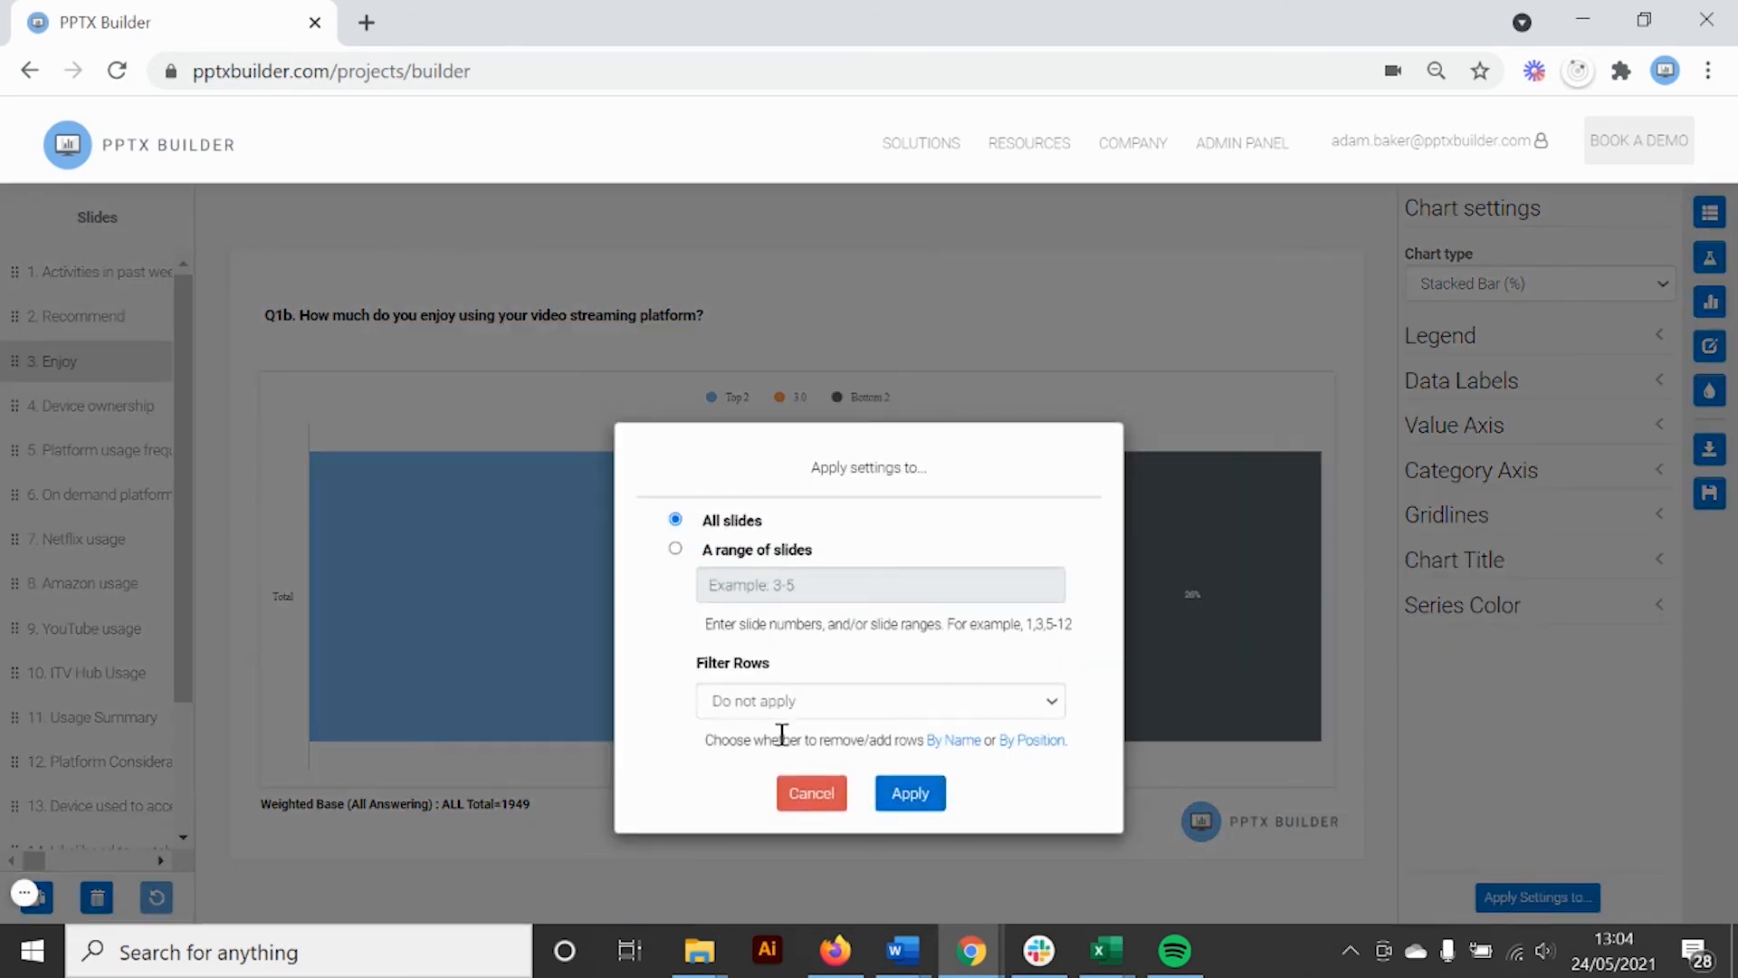
click(957, 742)
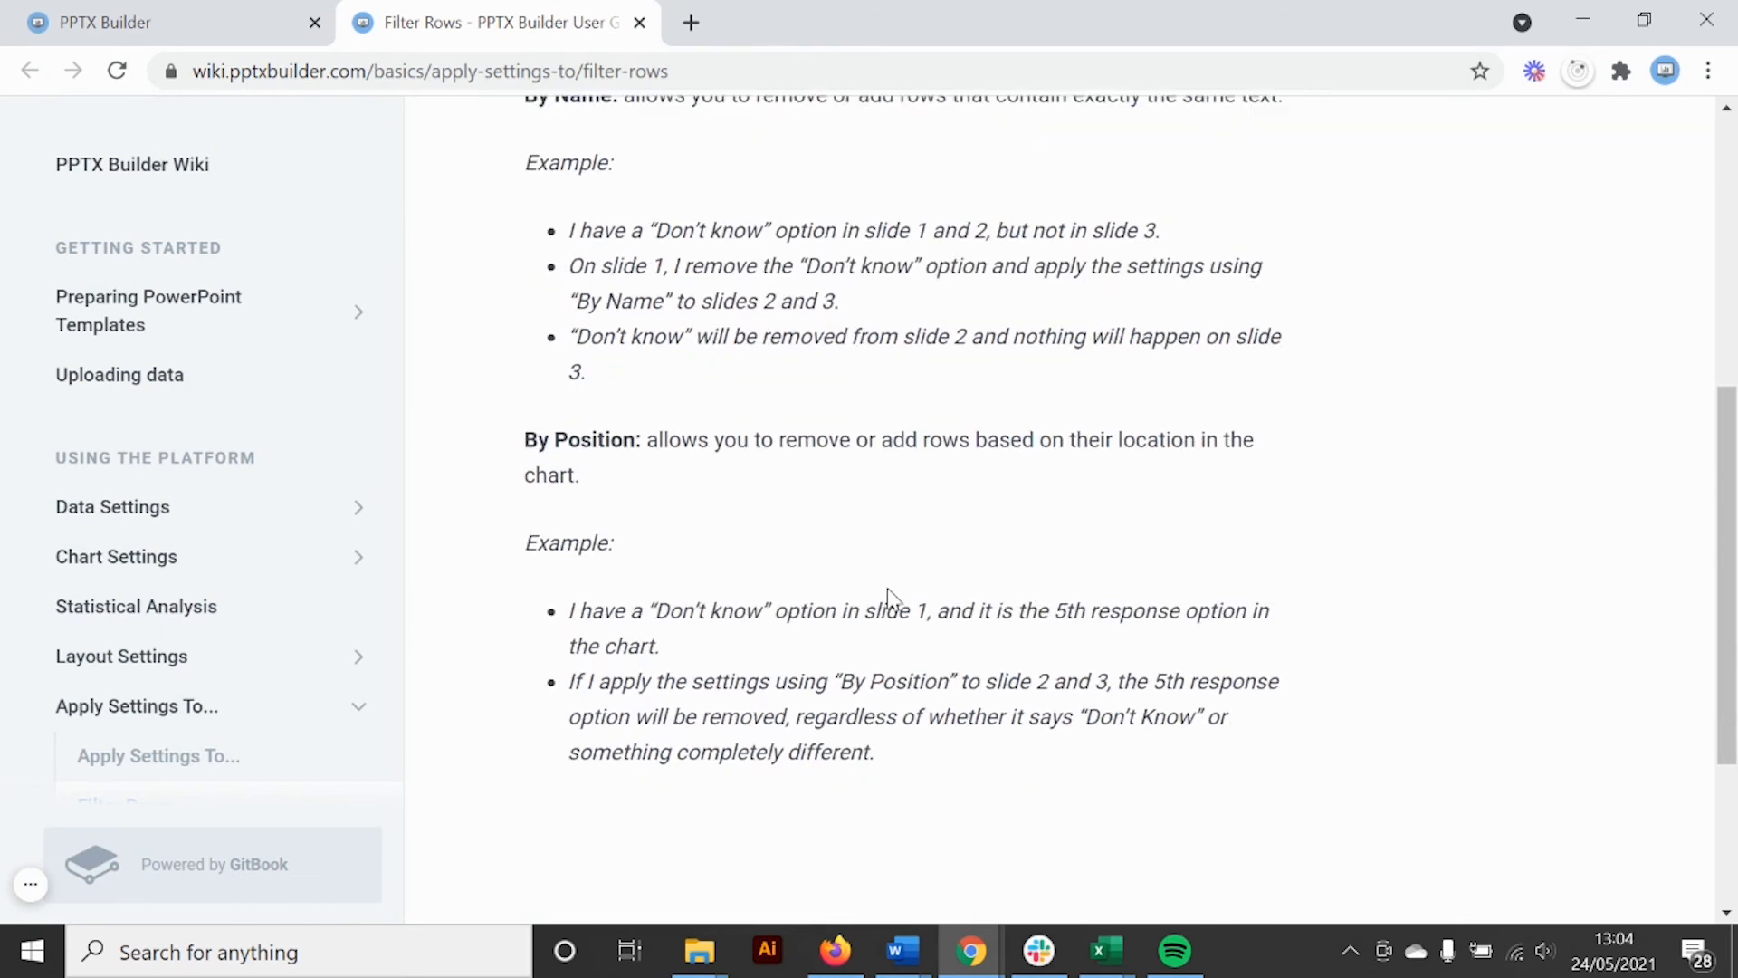
Go back to the PPTX Builder tab and cancel the Apply settings dialog
click(144, 13)
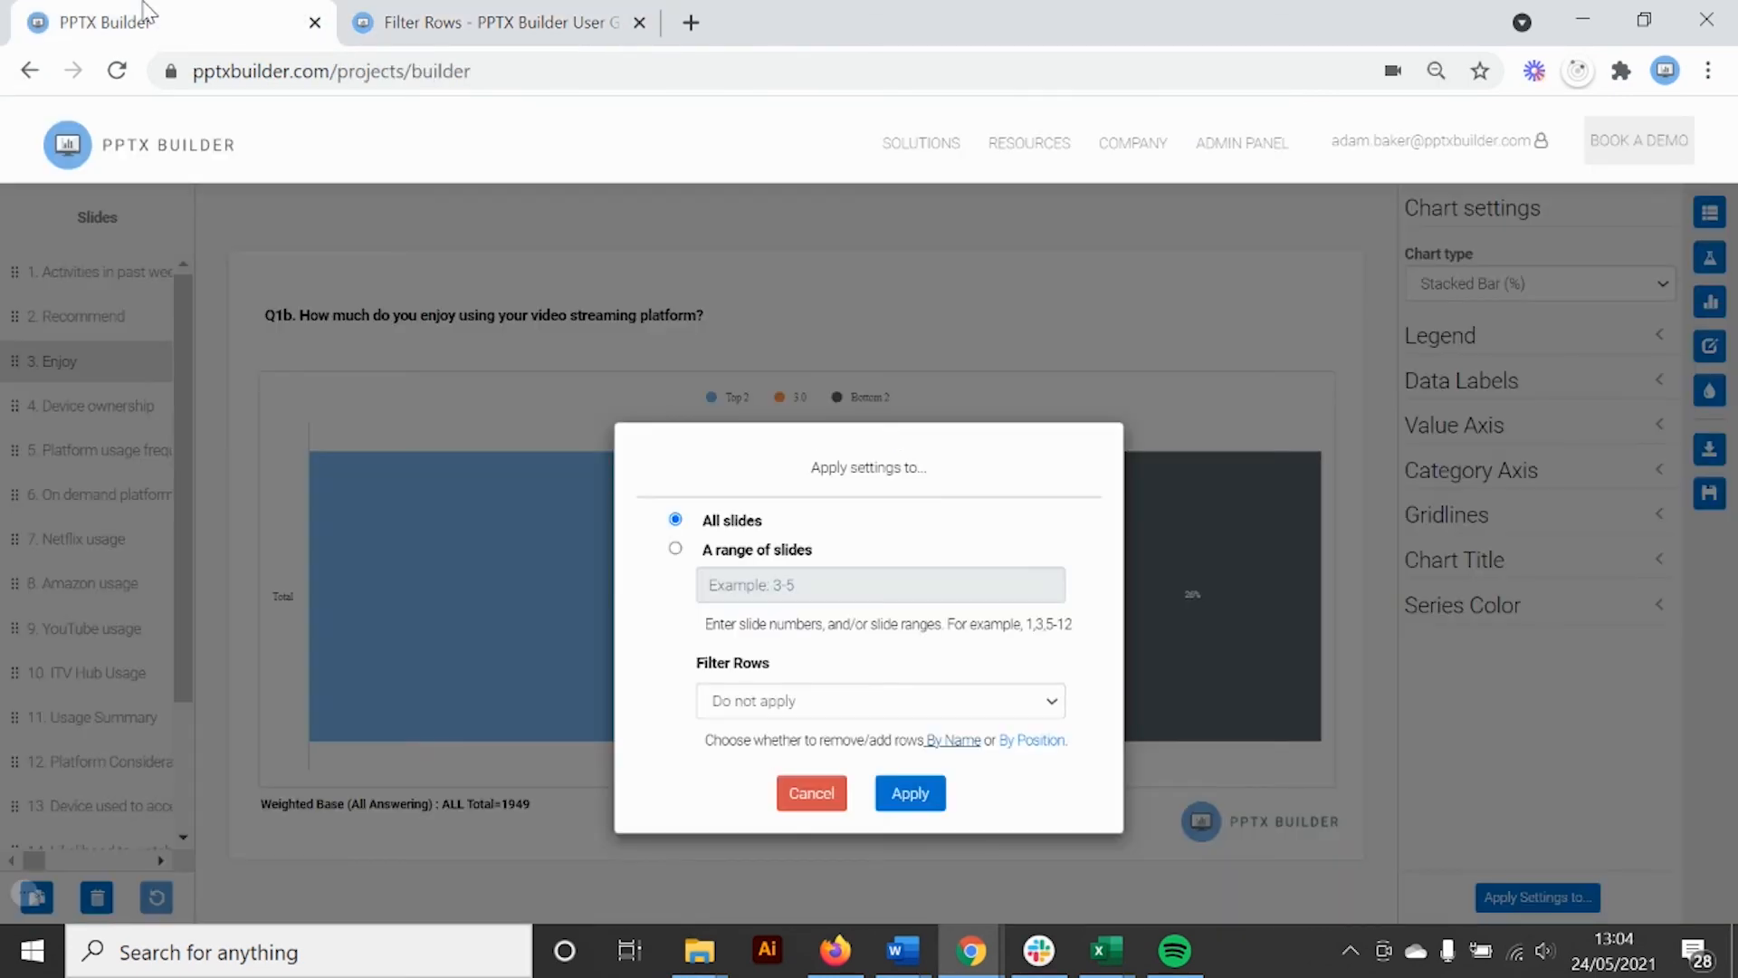
click(795, 795)
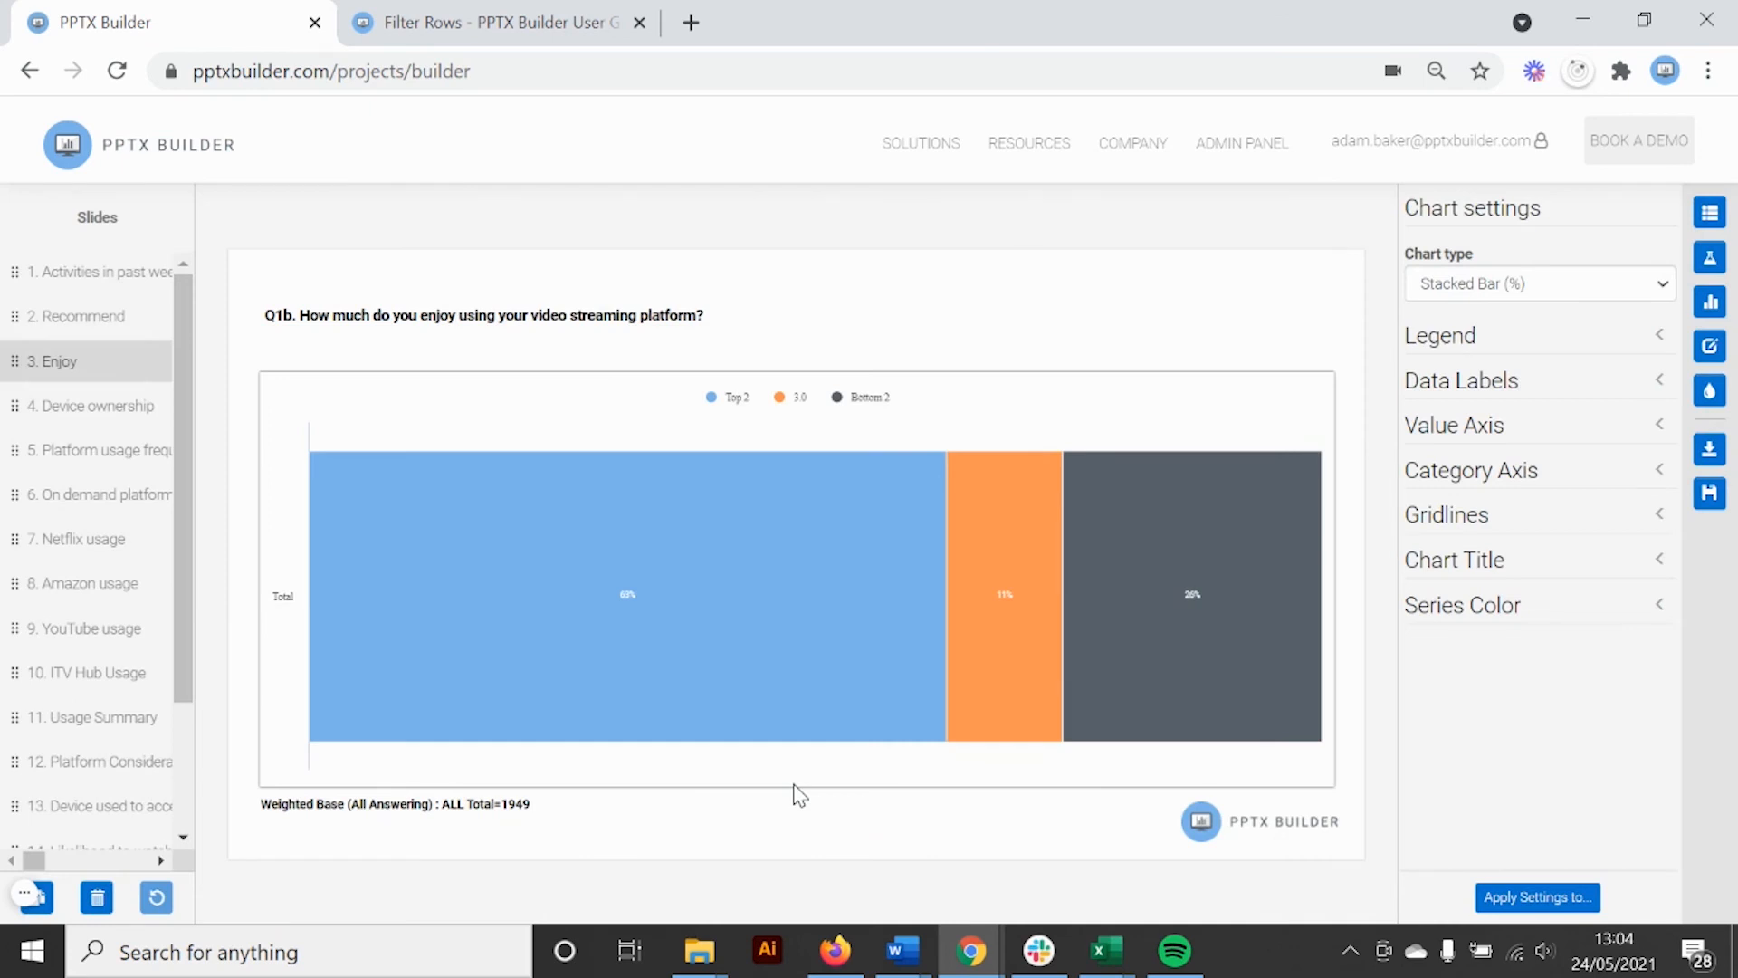